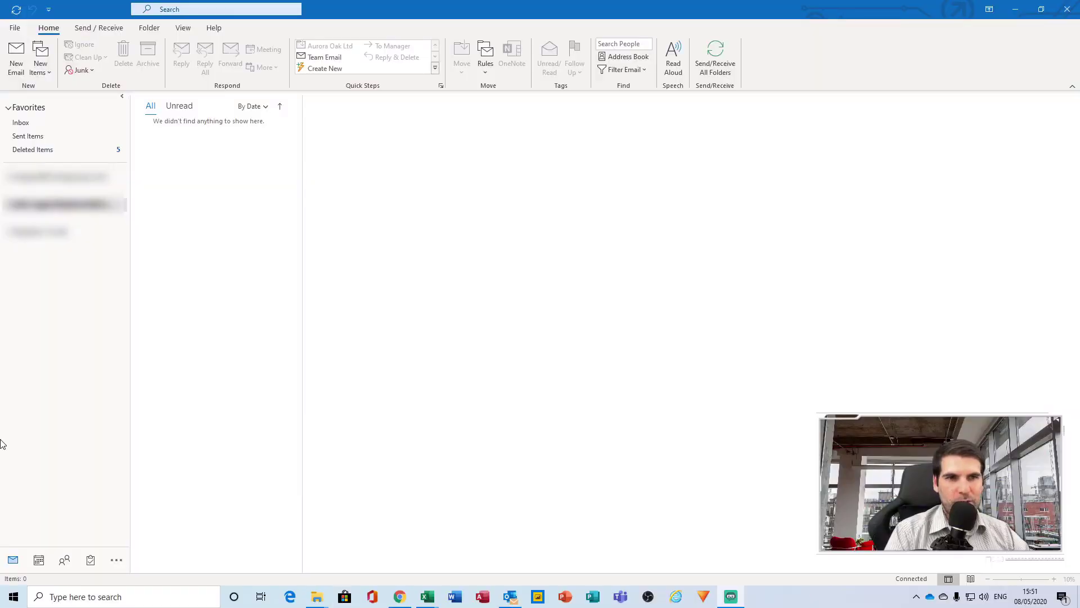
Open the signature settings from Mail options, then close them and Options without changes
{"action": "left_click", "coordinate": [320, 231]}
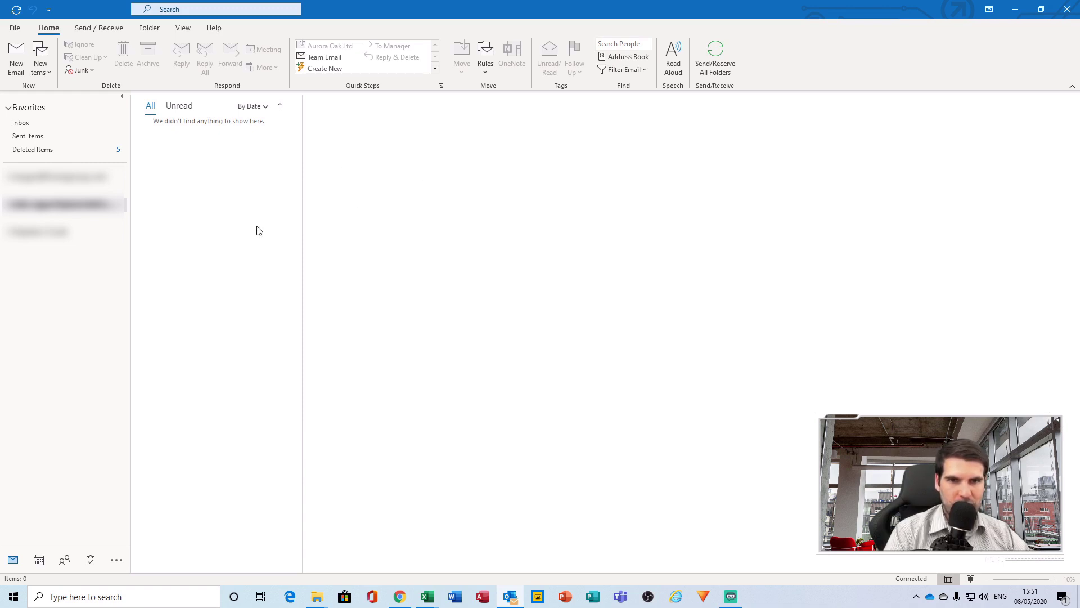
{"action": "left_click", "coordinate": [15, 27]}
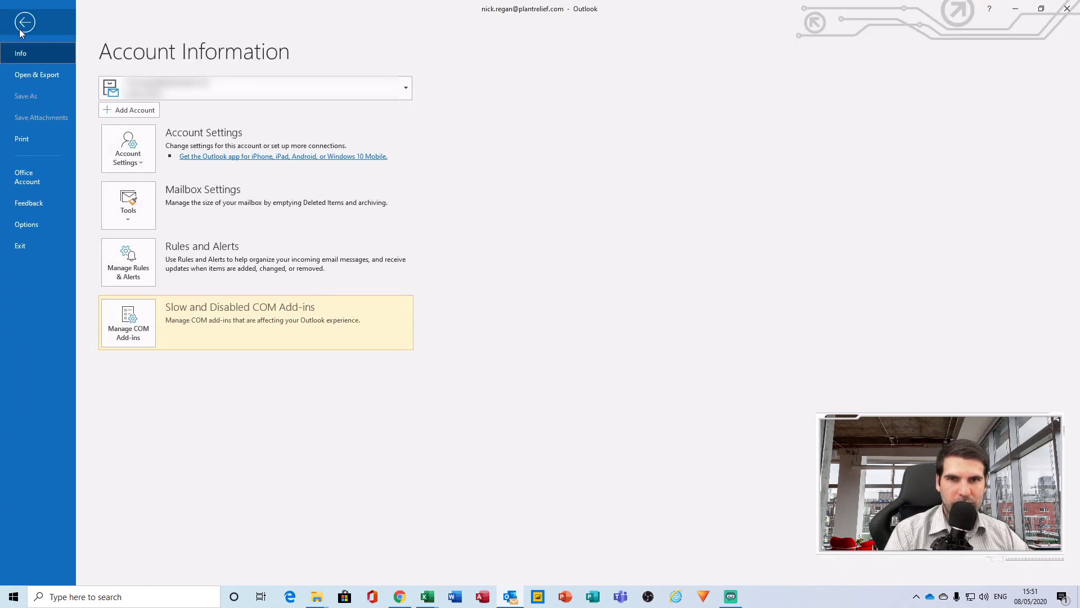
{"action": "key", "text": "Escape"}
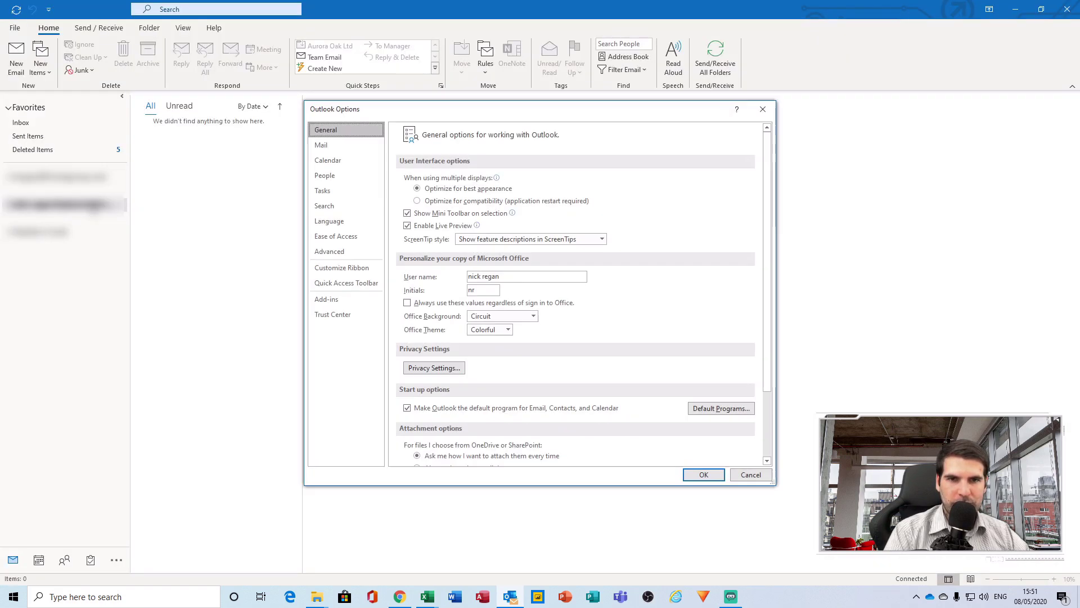
{"action": "left_click", "coordinate": [328, 148]}
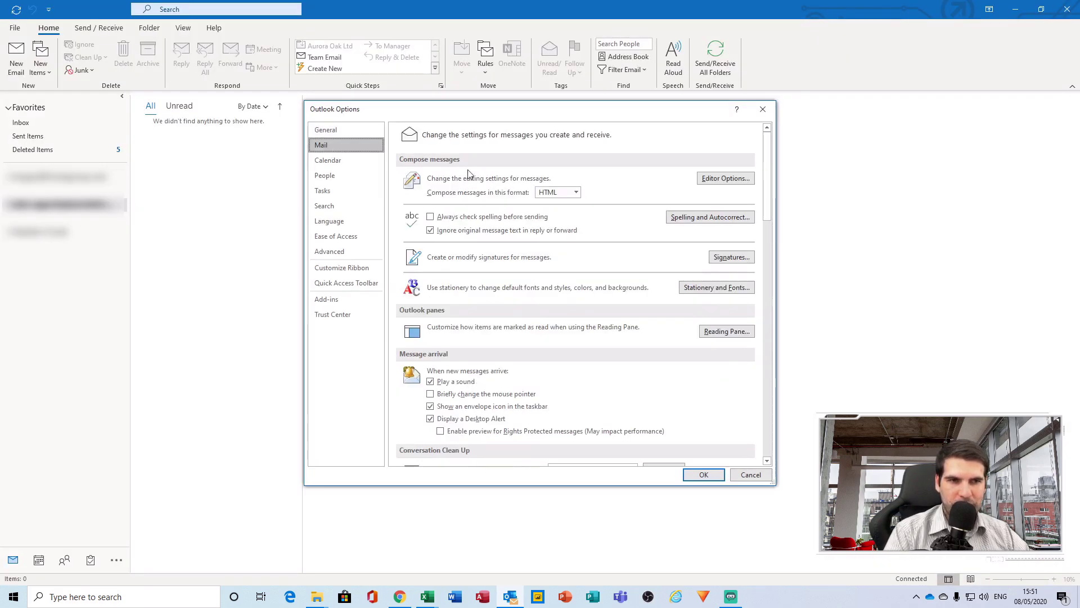
{"action": "left_click", "coordinate": [745, 262]}
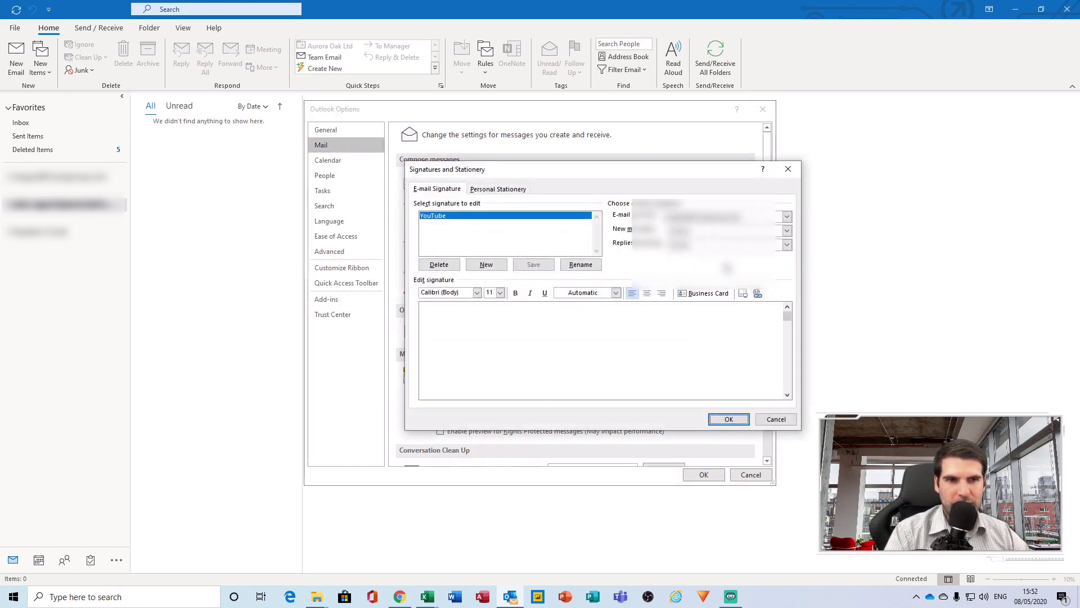
{"action": "left_click_drag", "start_coordinate": [646, 178], "coordinate": [624, 211]}
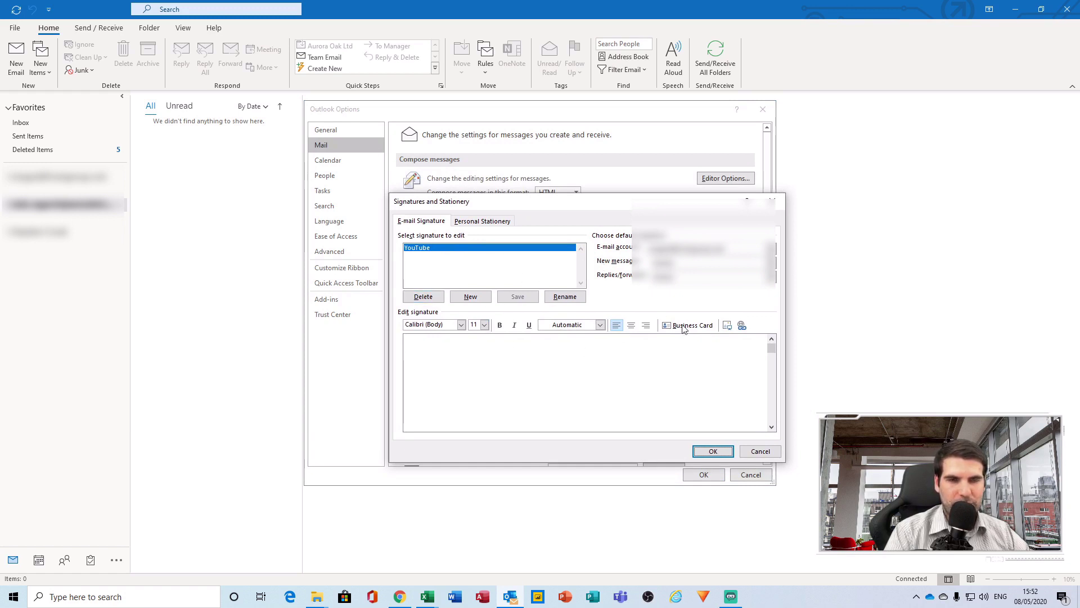
{"action": "left_click", "coordinate": [756, 453]}
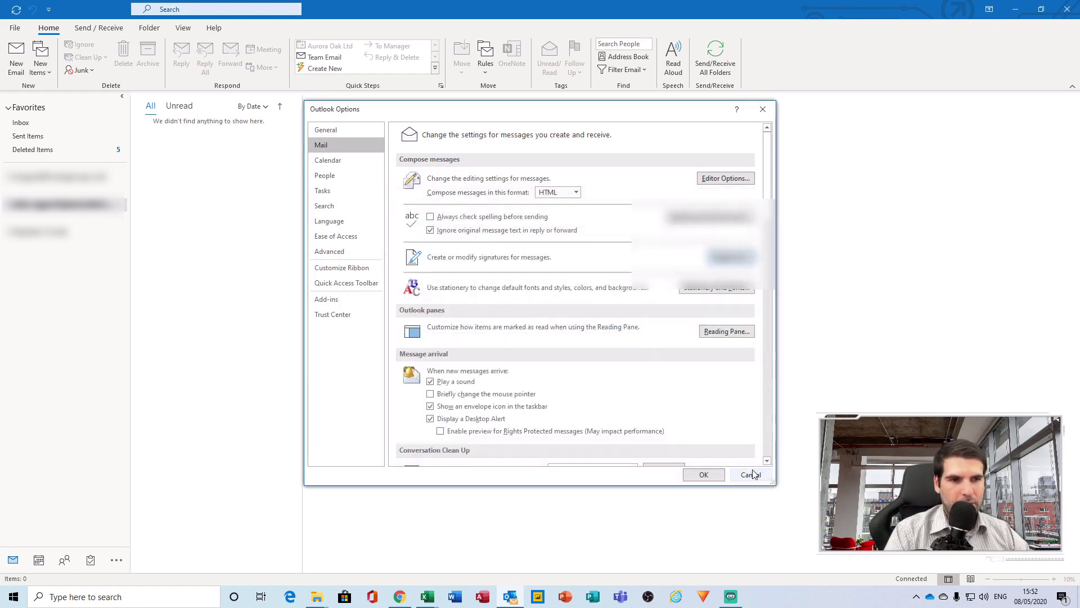
{"action": "left_click", "coordinate": [751, 475]}
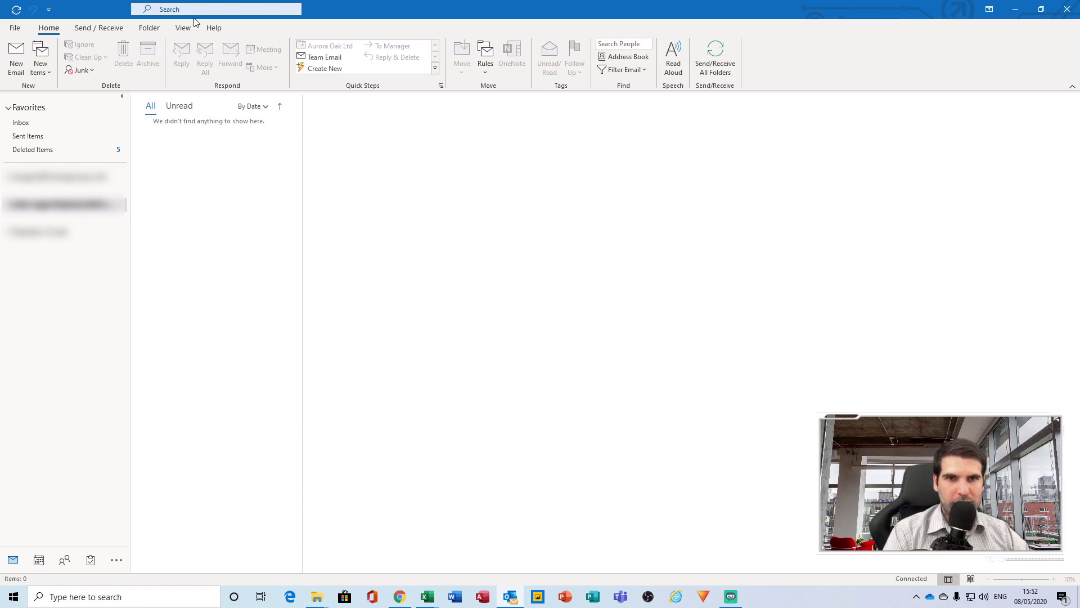
Search Outlook for 'sig' and open Signatures and Stationery from the results
{"action": "left_click", "coordinate": [180, 10]}
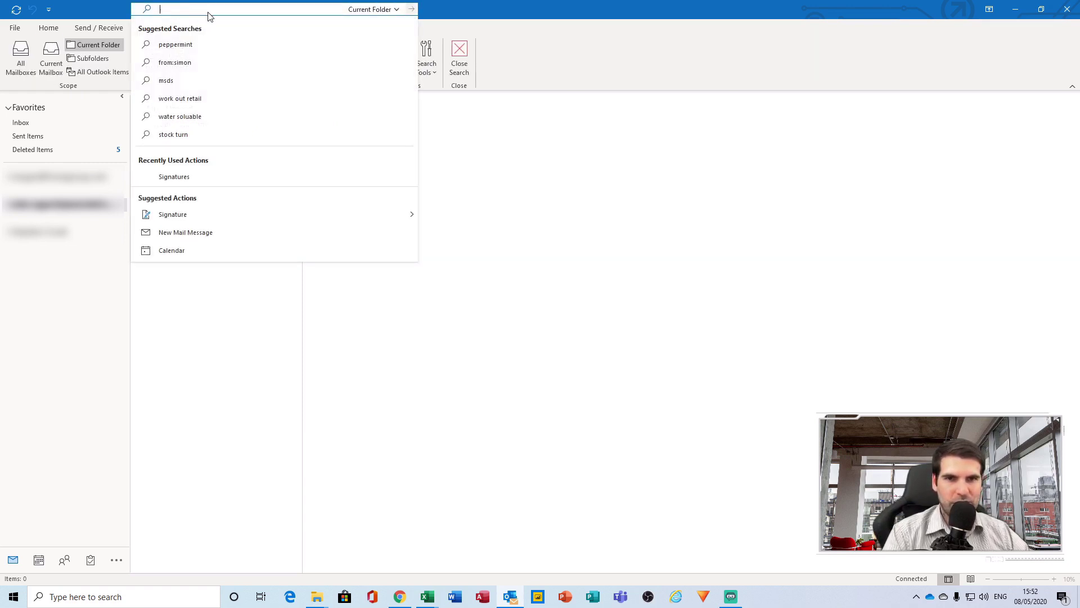
{"action": "type", "text": "sig"}
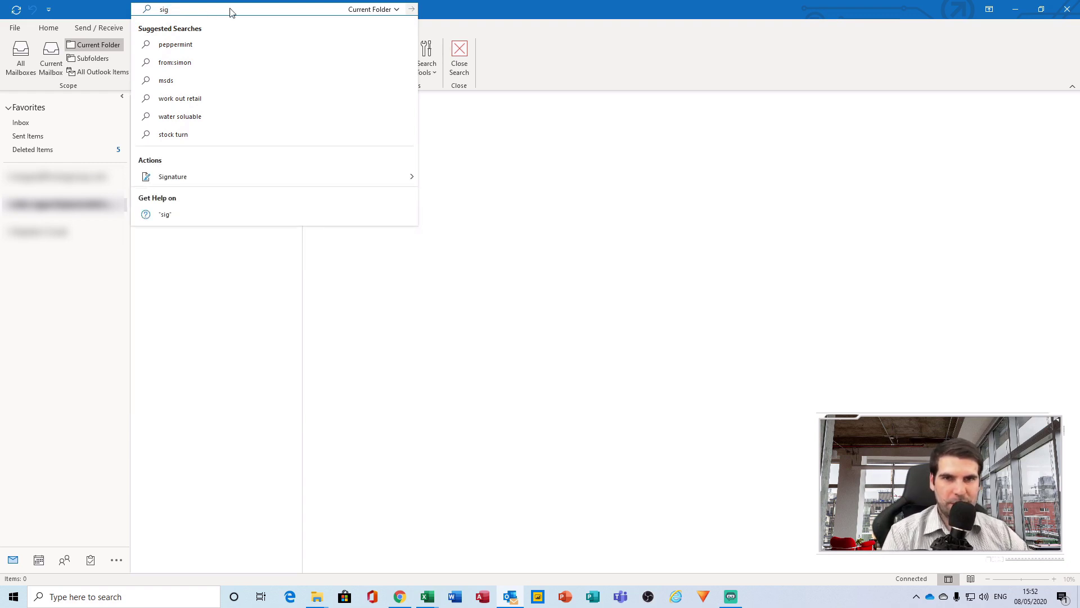
{"action": "mouse_move", "coordinate": [167, 184]}
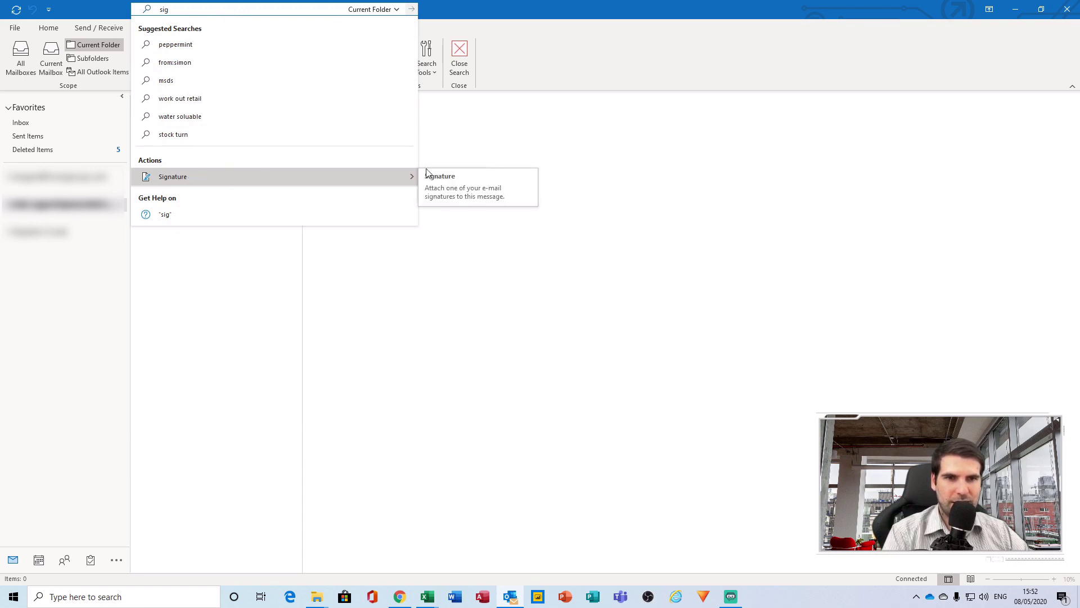
{"action": "left_click", "coordinate": [463, 193]}
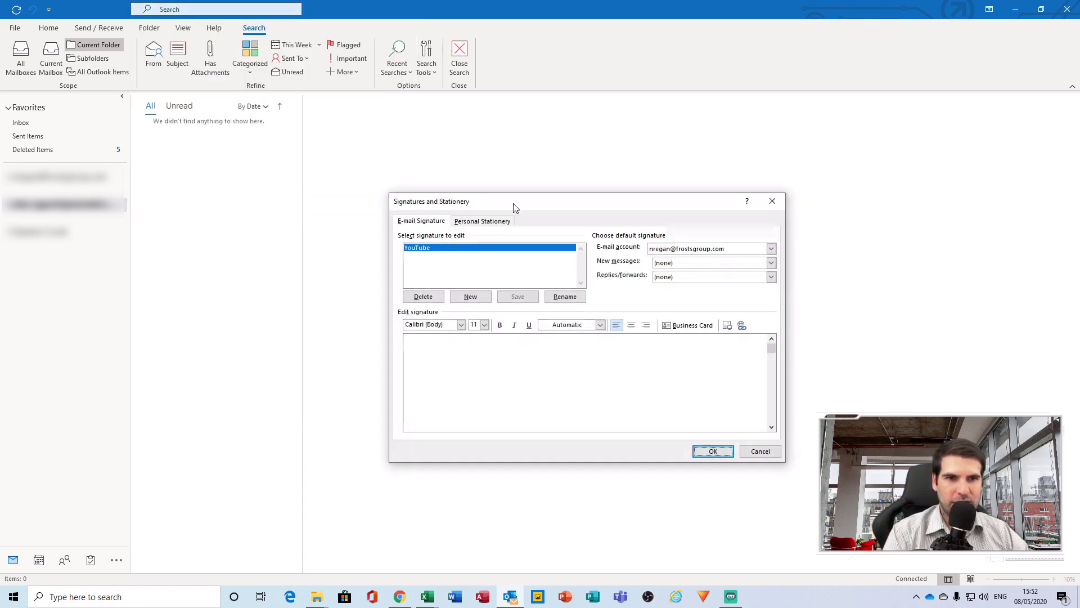
{"action": "mouse_move", "coordinate": [512, 207]}
{"action": "left_mouse_down"}
{"action": "mouse_move", "coordinate": [560, 138]}
{"action": "mouse_move", "coordinate": [565, 203]}
{"action": "mouse_move", "coordinate": [531, 190]}
{"action": "left_mouse_up"}
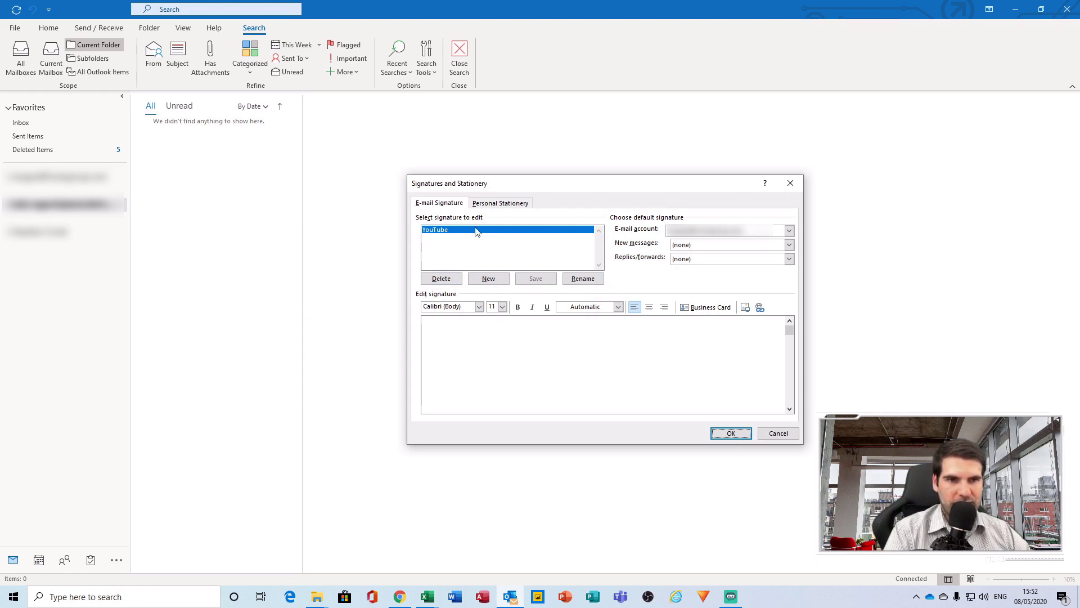
Delete the old YouTube signature and create a new empty one named YouTube
{"action": "left_click", "coordinate": [441, 278]}
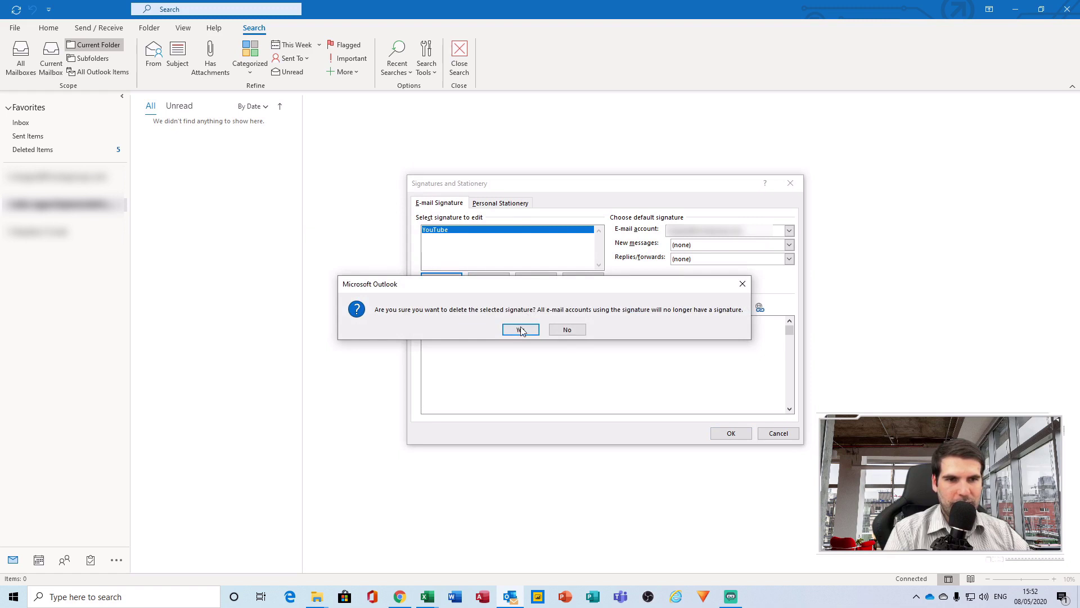
{"action": "left_click", "coordinate": [521, 330]}
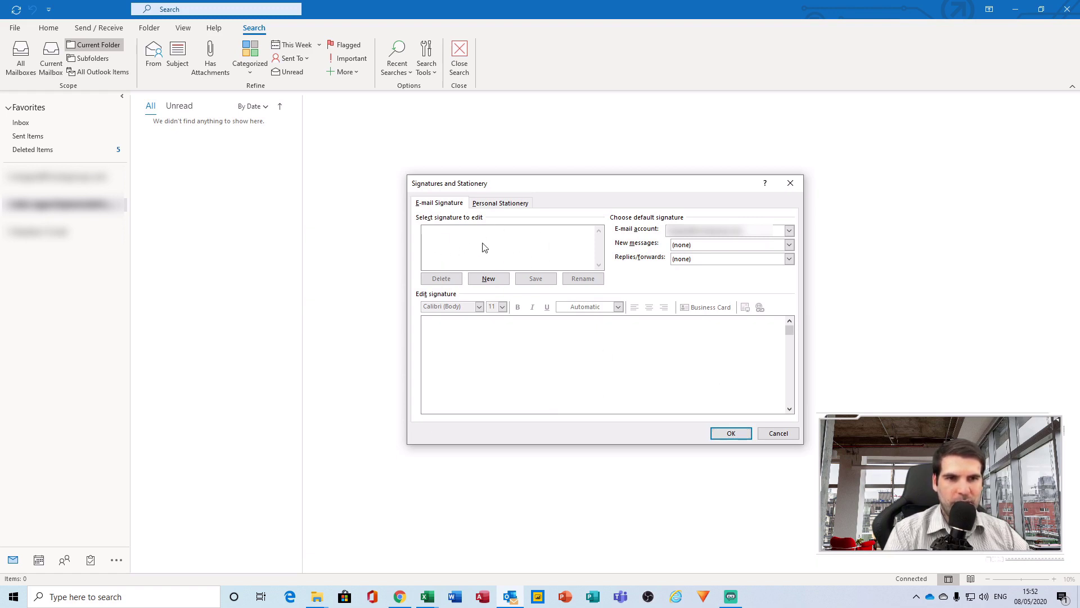
{"action": "left_click", "coordinate": [487, 281]}
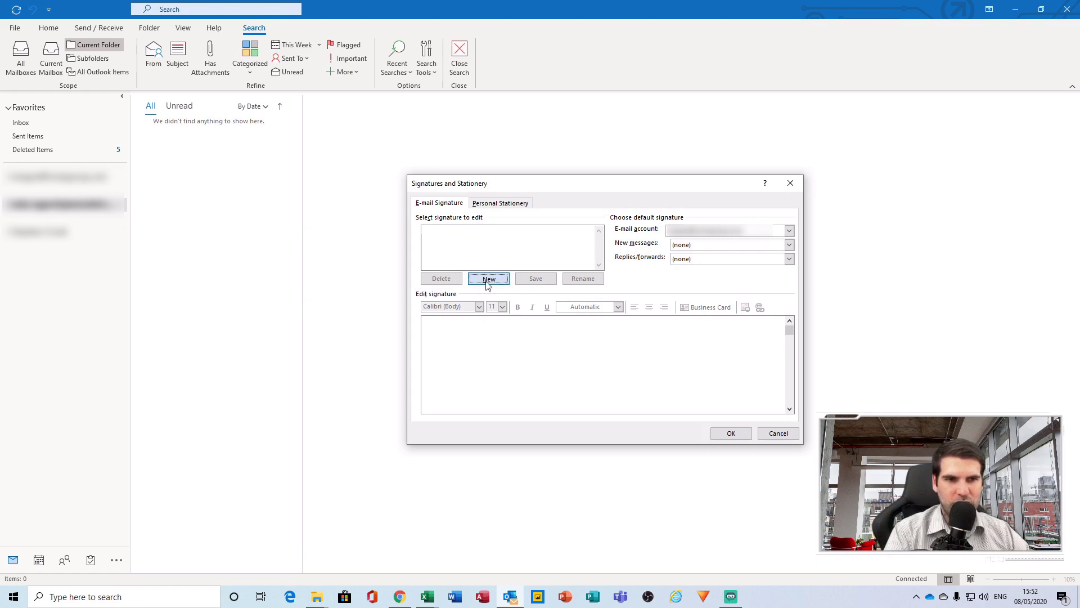
{"action": "left_click_drag", "start_coordinate": [534, 262], "coordinate": [532, 226]}
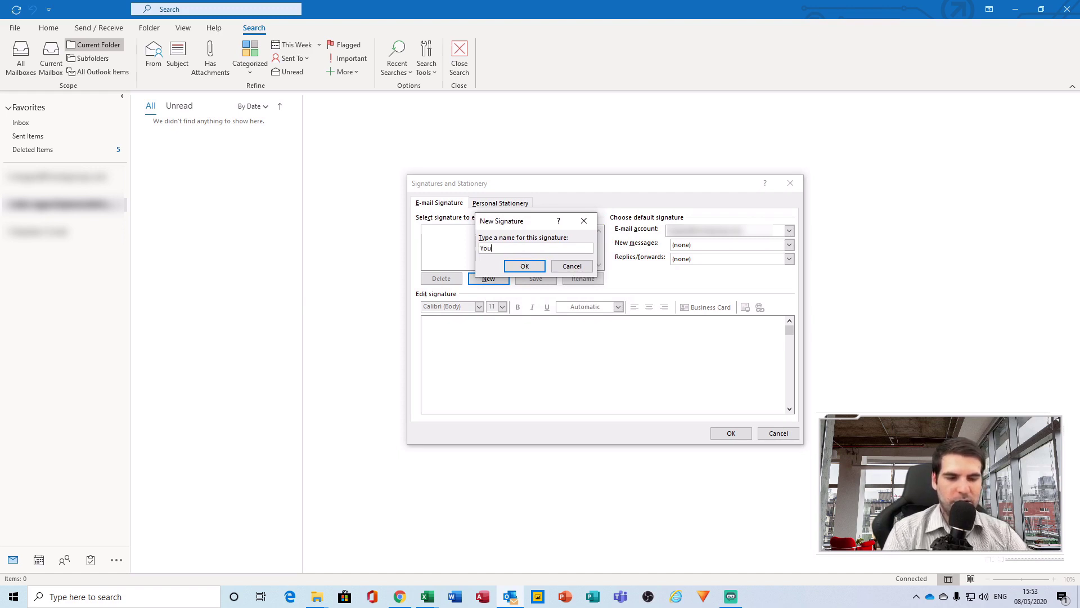
{"action": "left_click", "coordinate": [529, 270]}
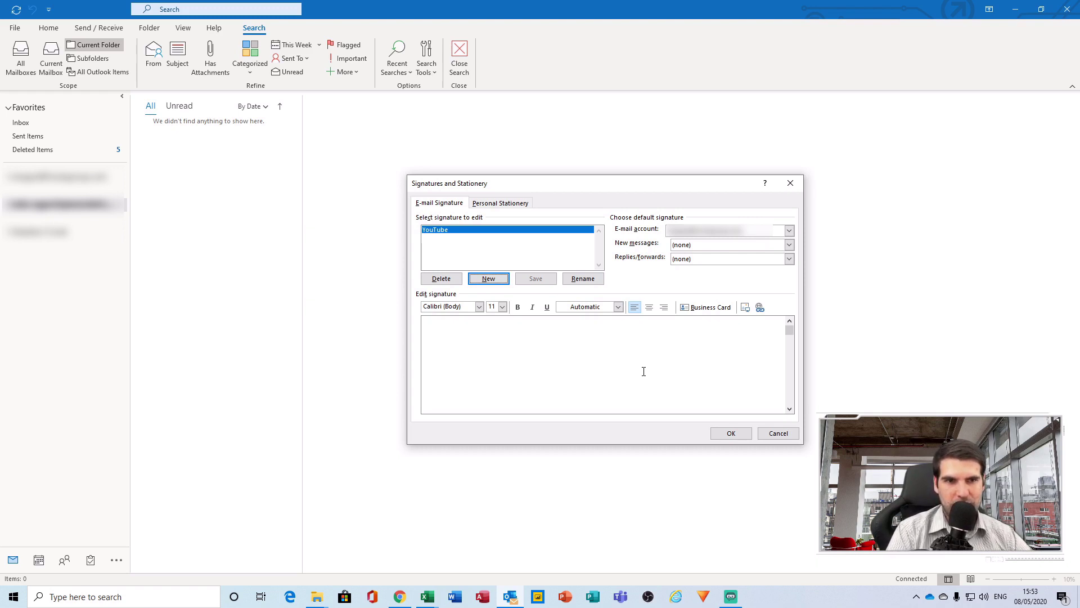
{"action": "left_click", "coordinate": [552, 346]}
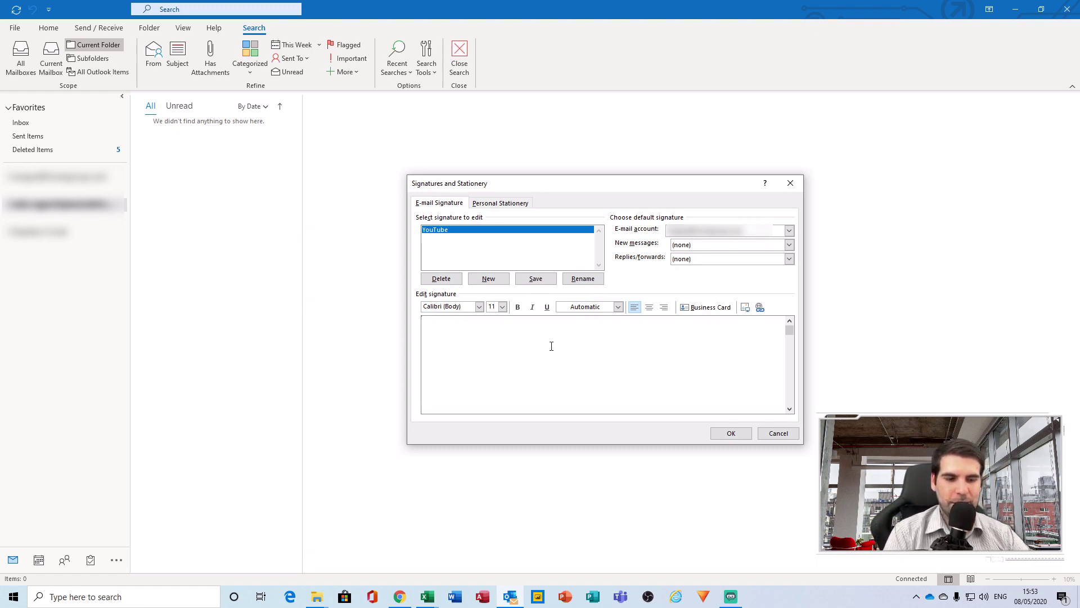
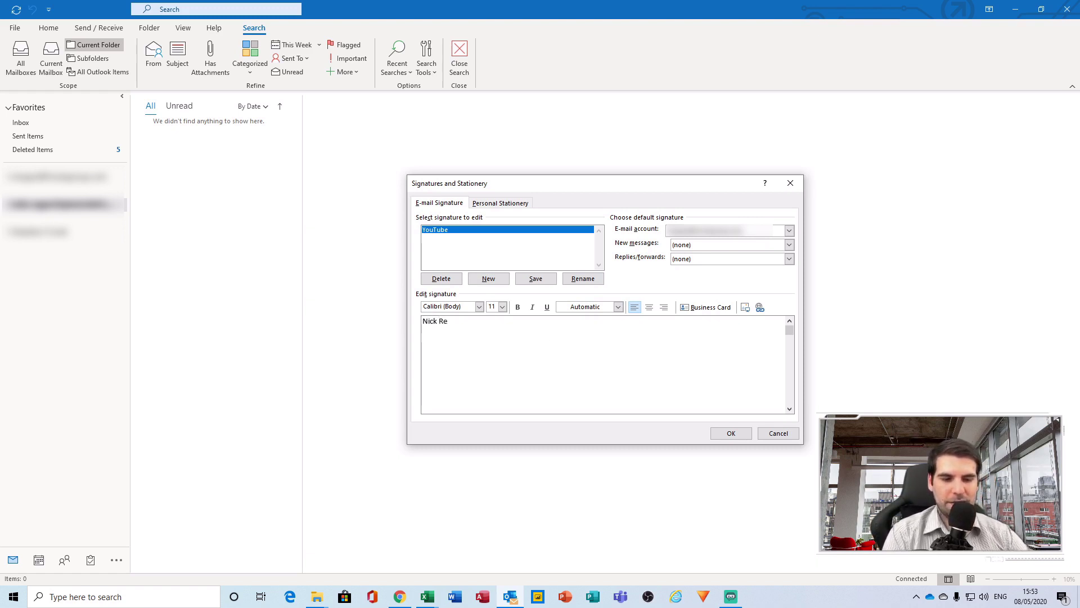
Enter the contact's name, title 'Retail Analyst', phone number and e-mail address on separate lines
{"action": "key", "text": "Return"}
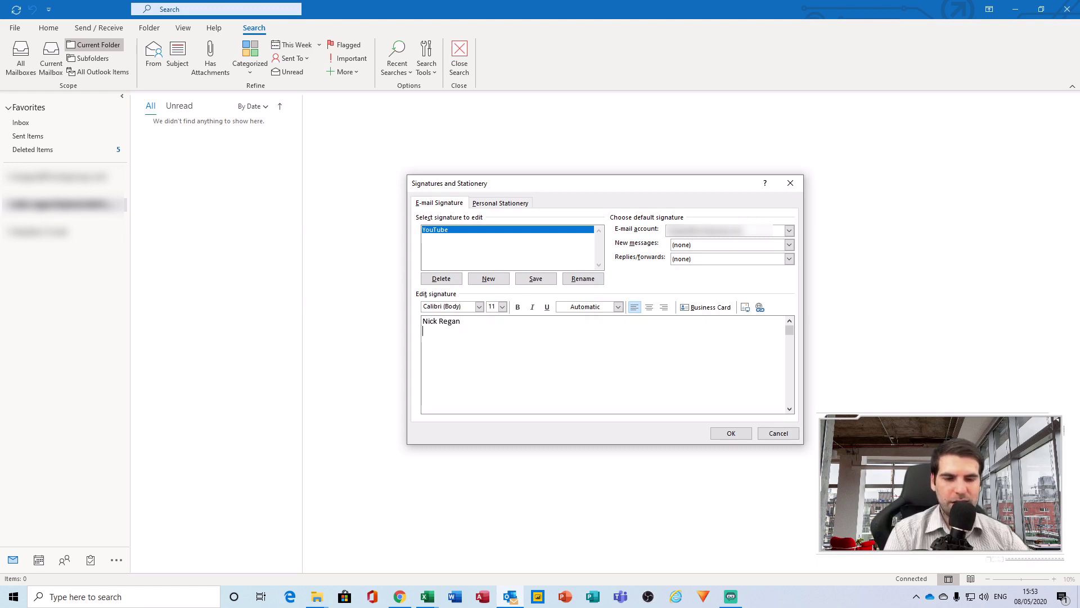
{"action": "type", "text": "Reta"}
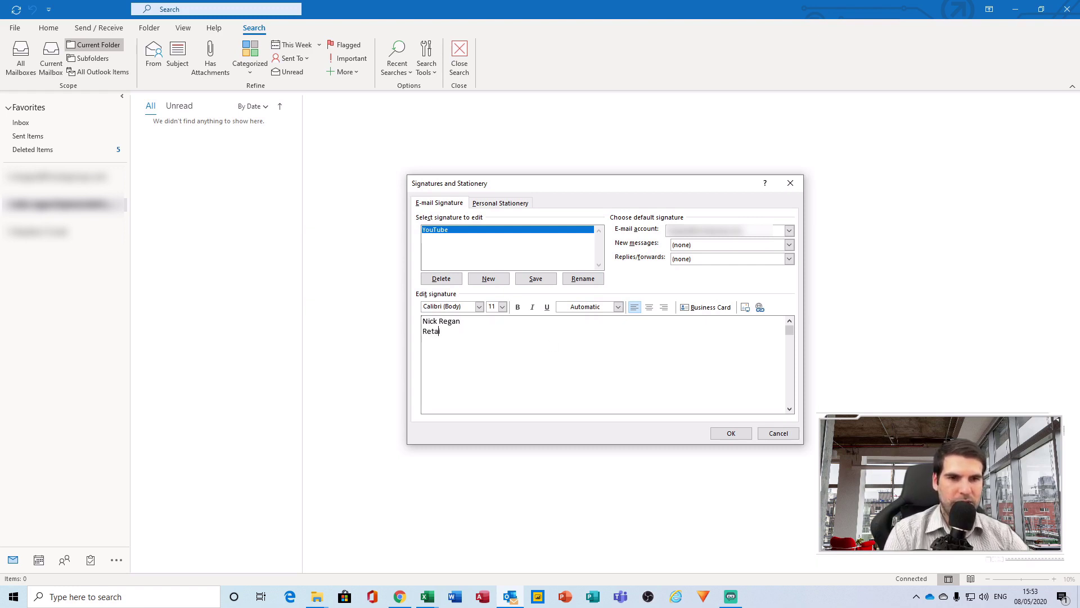
{"action": "type", "text": "il Analyst"}
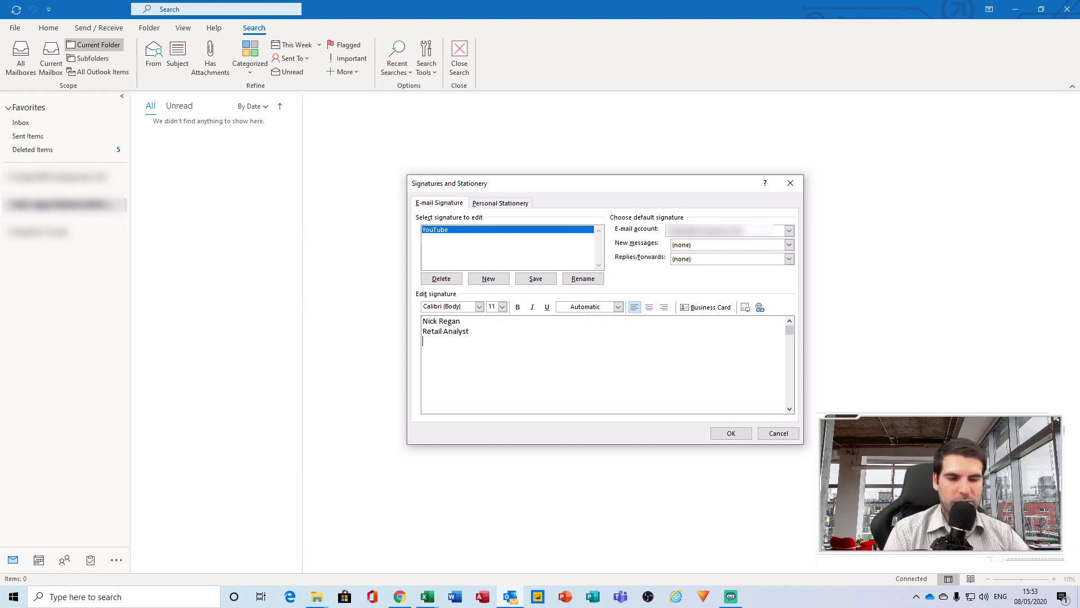
{"action": "key", "text": "Return"}
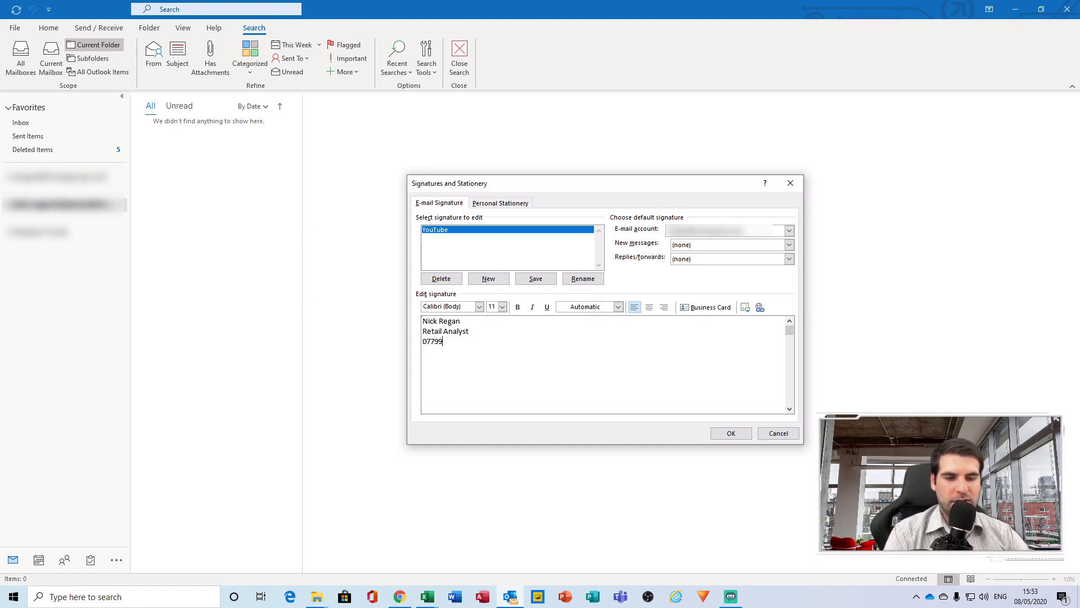
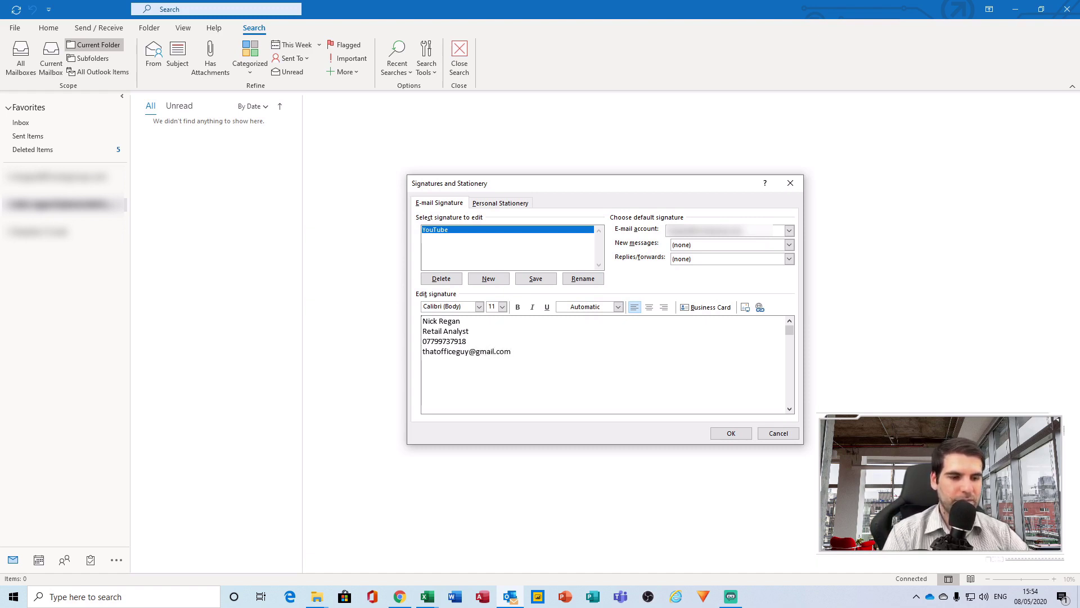
{"action": "key", "text": "Return"}
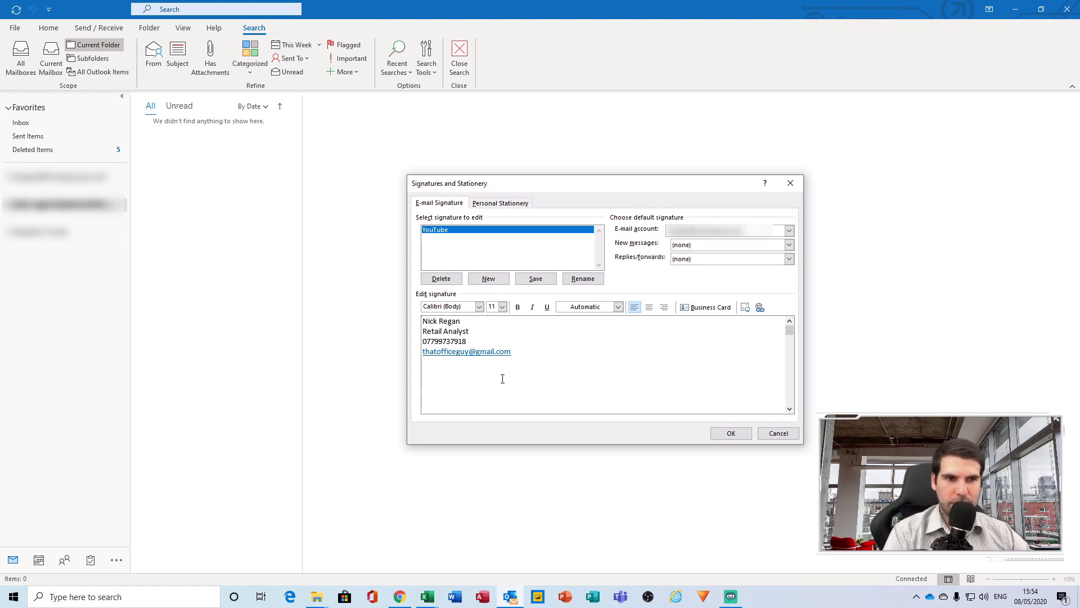
Insert the Untitled.001.jpeg logo from the Pictures folder beneath the signature text
{"action": "left_click", "coordinate": [745, 308]}
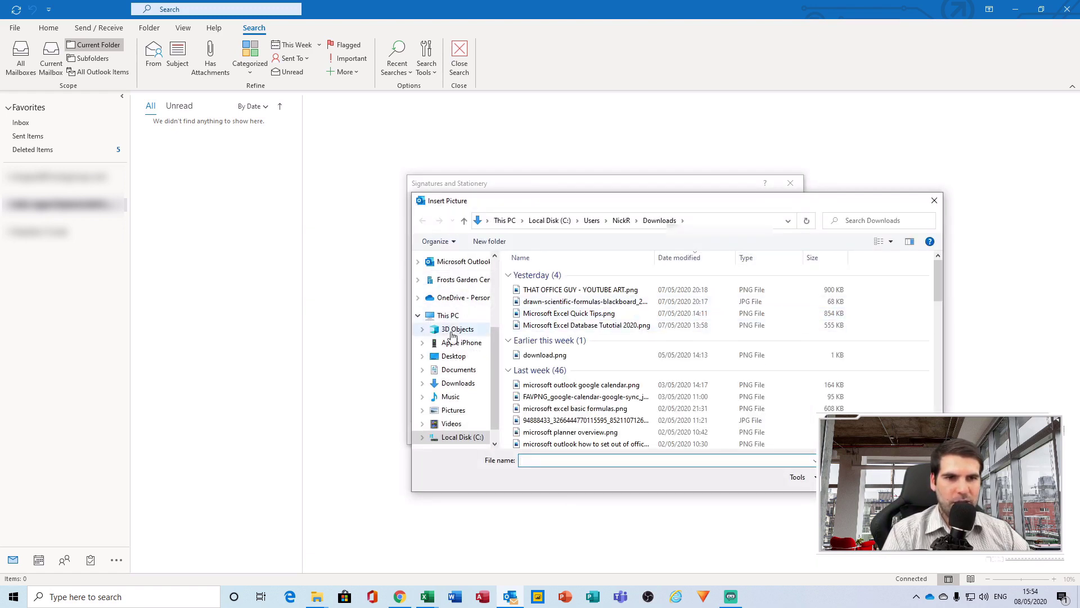
{"action": "scroll", "coordinate": [450, 354], "scroll_direction": "up", "scroll_amount": 2}
{"action": "scroll", "coordinate": [455, 357], "scroll_direction": "up", "scroll_amount": 1}
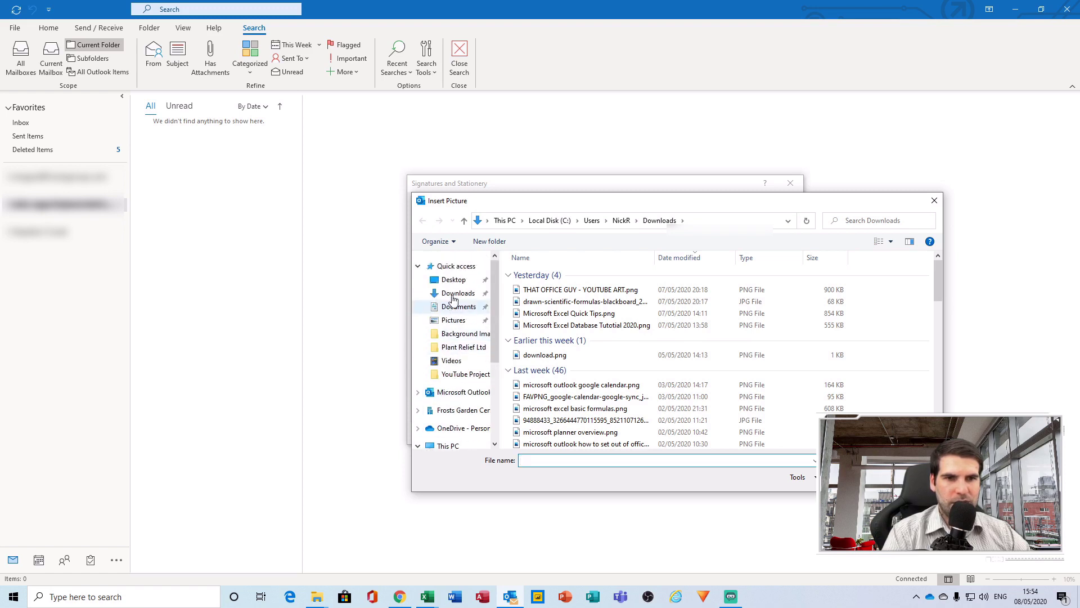
{"action": "left_click", "coordinate": [456, 322]}
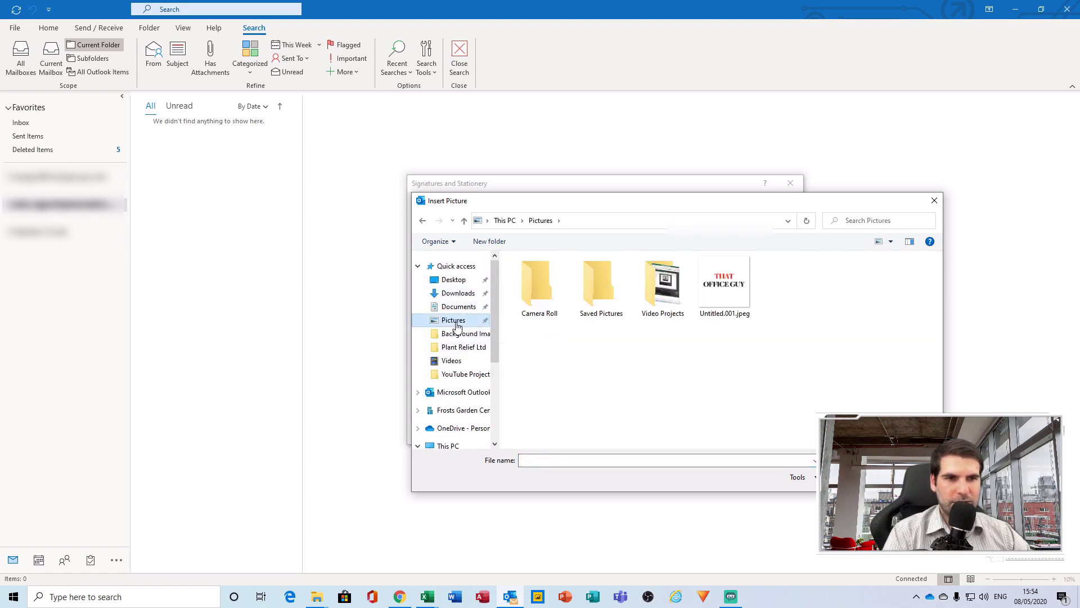
{"action": "double_click", "coordinate": [732, 297]}
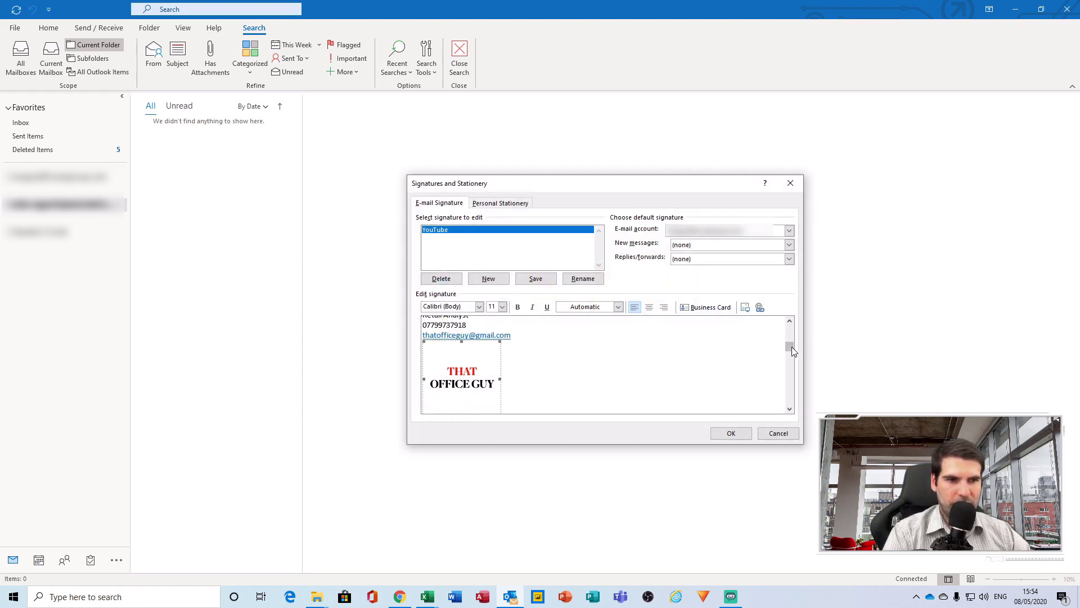
Select the four contact lines and change their font to Cambria
{"action": "left_click_drag", "start_coordinate": [790, 346], "coordinate": [788, 320]}
{"action": "left_click", "coordinate": [549, 361]}
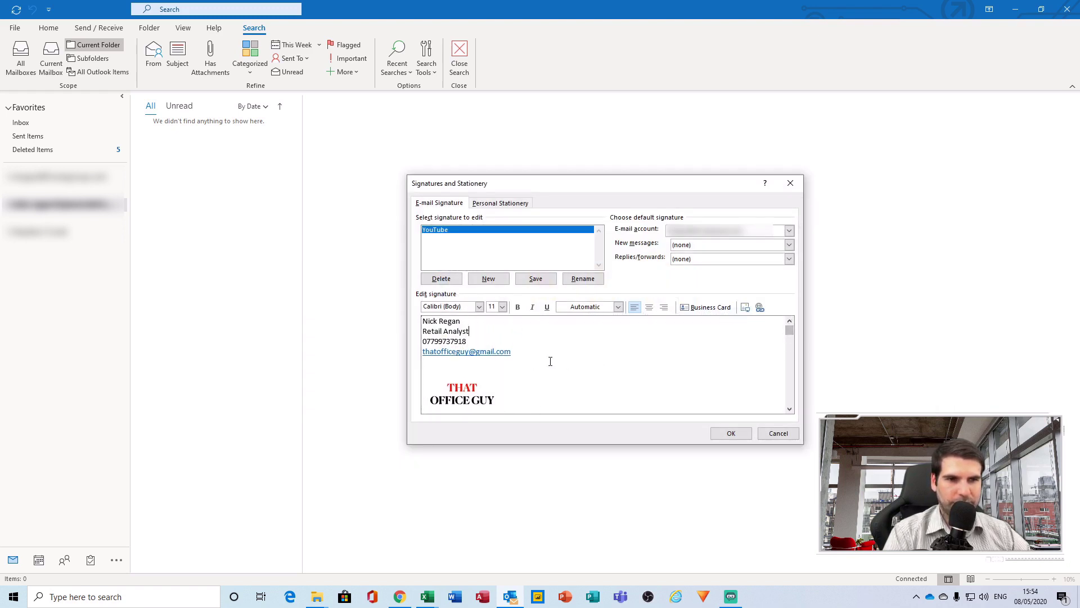
{"action": "left_click", "coordinate": [476, 323]}
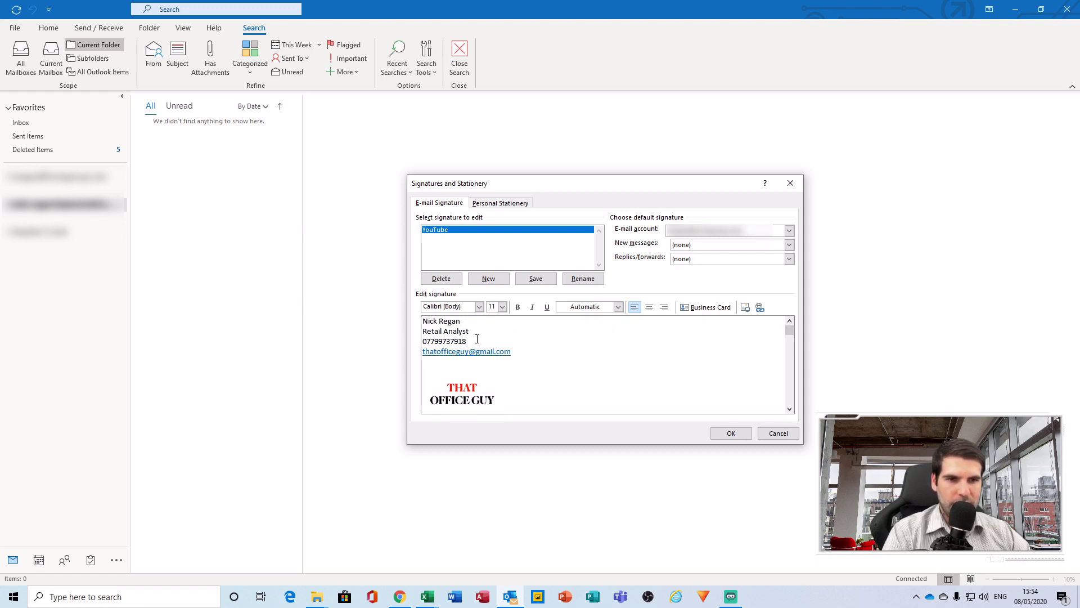
{"action": "left_click_drag", "start_coordinate": [520, 351], "coordinate": [416, 320]}
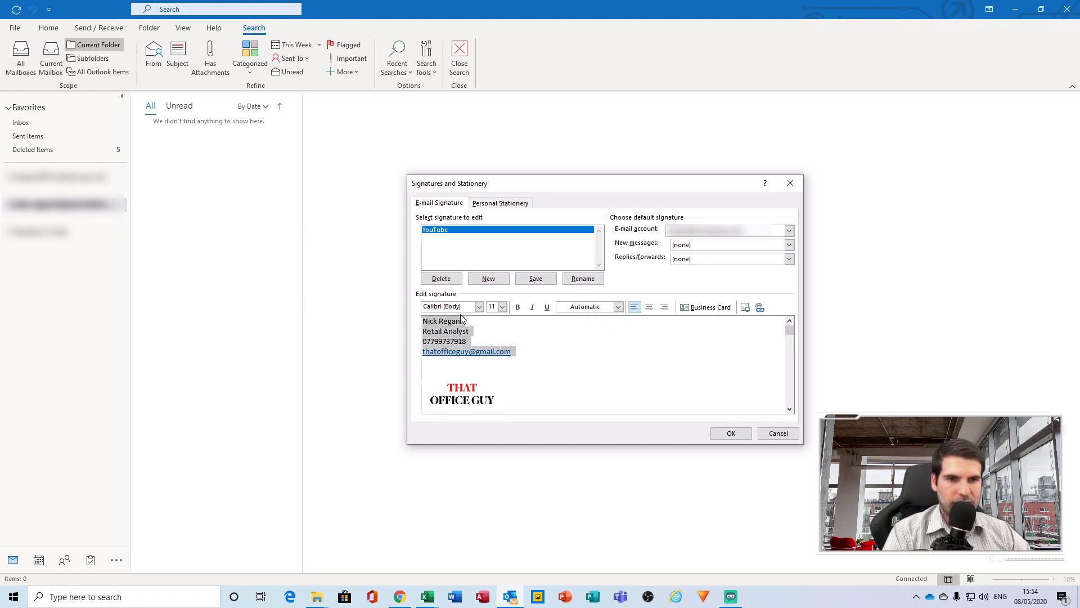
{"action": "left_click", "coordinate": [479, 307]}
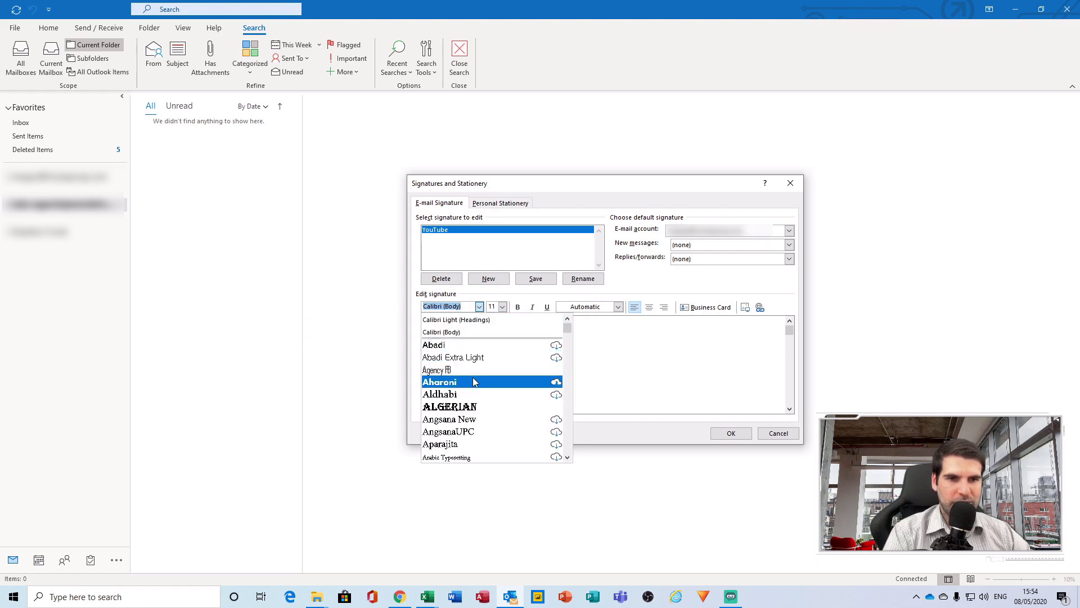
{"action": "scroll", "coordinate": [474, 384], "scroll_direction": "down", "scroll_amount": 3}
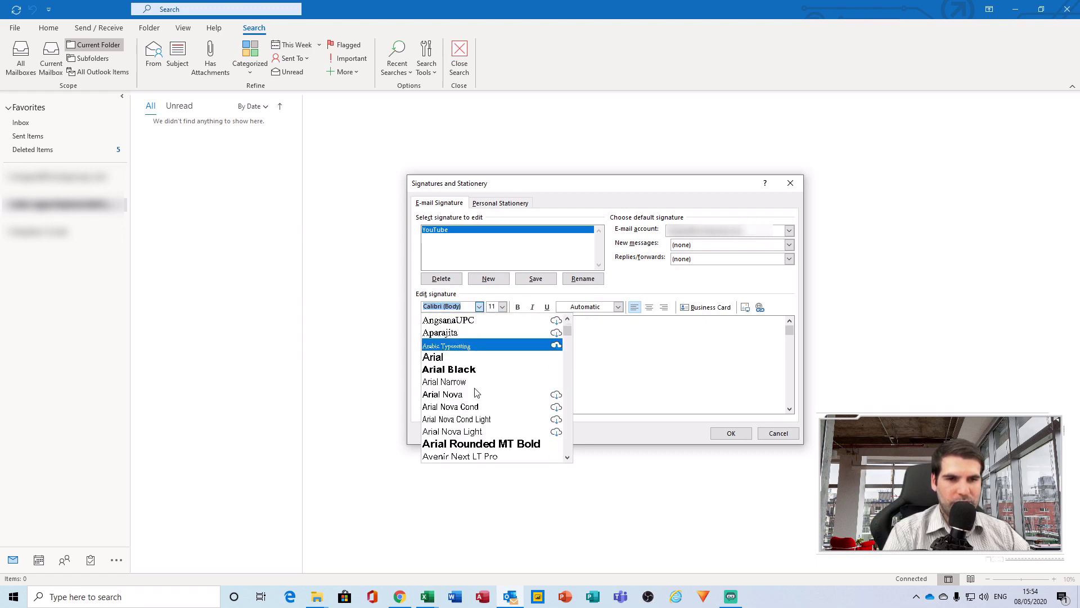
{"action": "scroll", "coordinate": [476, 392], "scroll_direction": "down", "scroll_amount": 10}
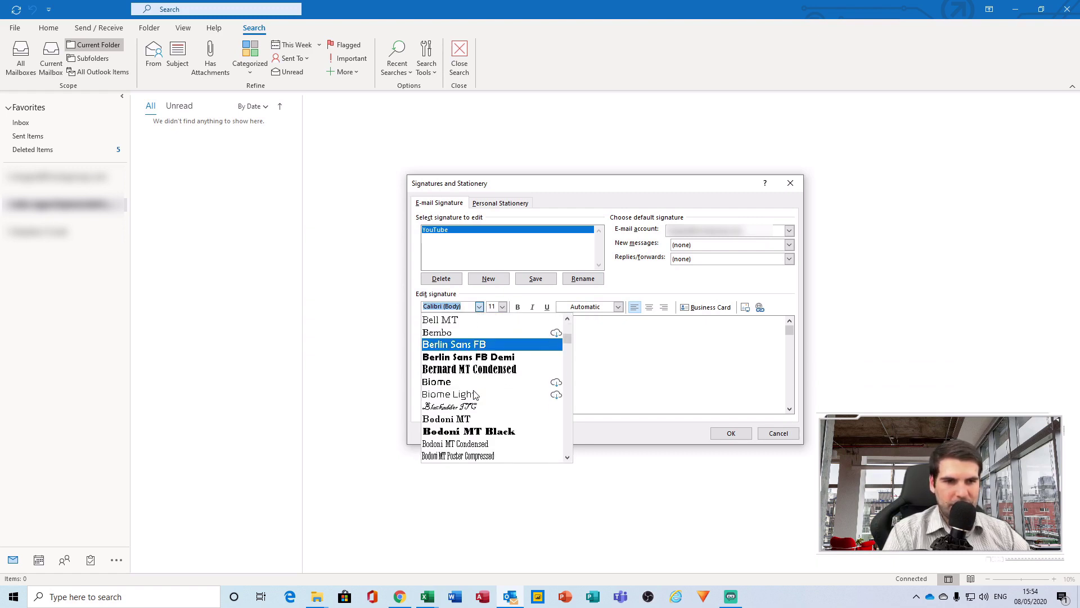
{"action": "scroll", "coordinate": [473, 394], "scroll_direction": "down", "scroll_amount": 3}
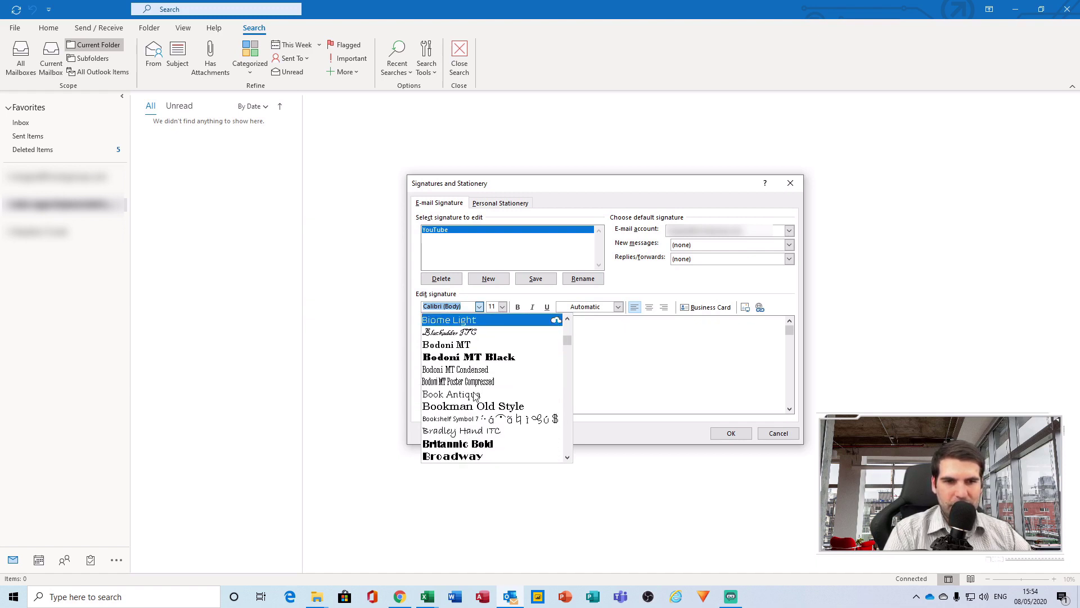
{"action": "scroll", "coordinate": [470, 364], "scroll_direction": "down", "scroll_amount": 3}
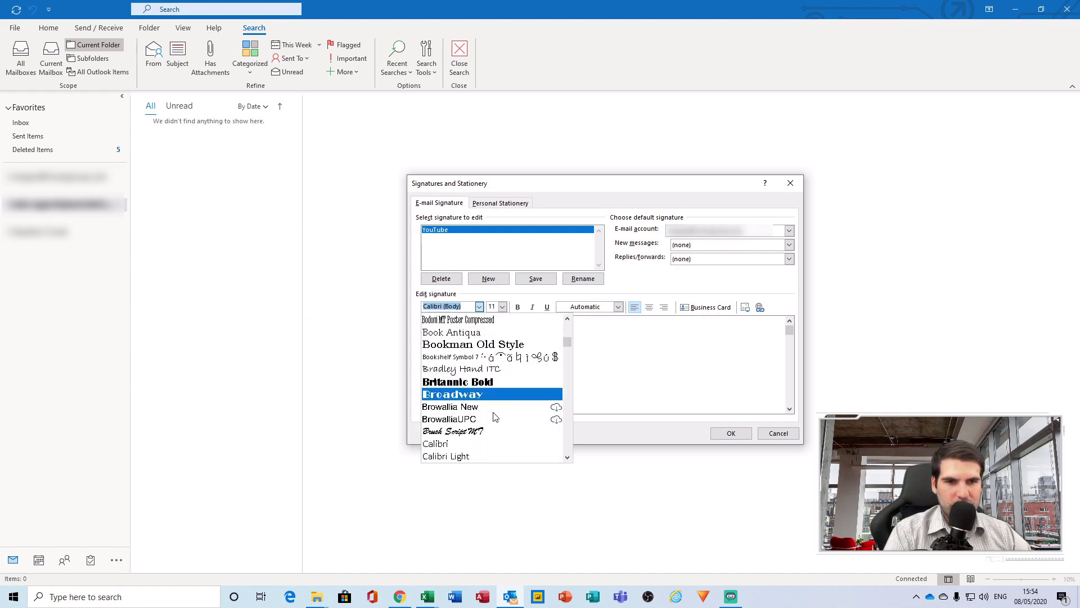
{"action": "scroll", "coordinate": [491, 419], "scroll_direction": "down", "scroll_amount": 2}
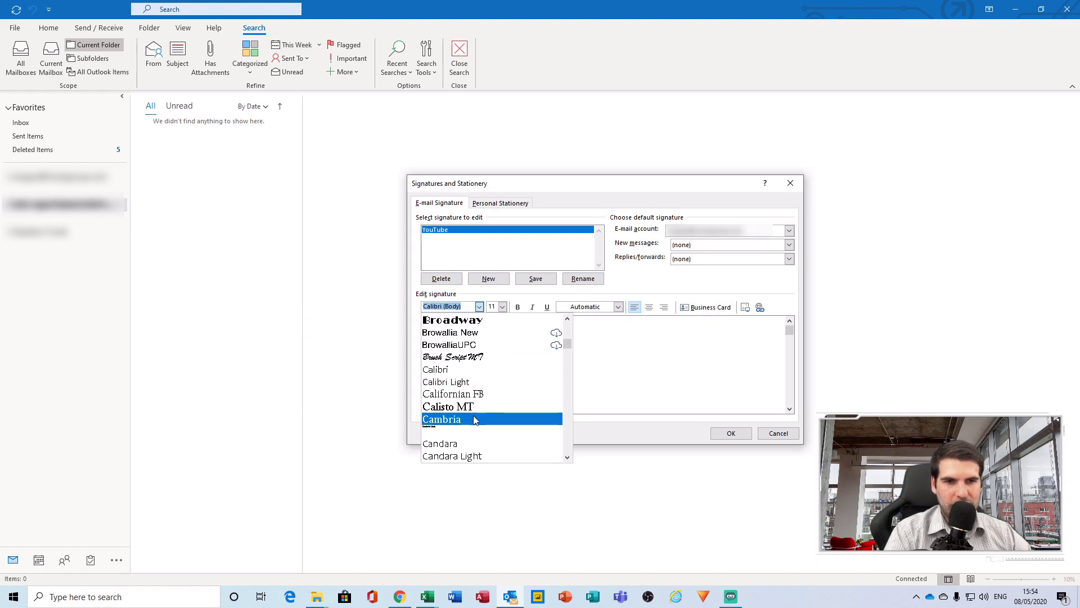
{"action": "left_click", "coordinate": [476, 420]}
{"action": "left_click", "coordinate": [535, 330]}
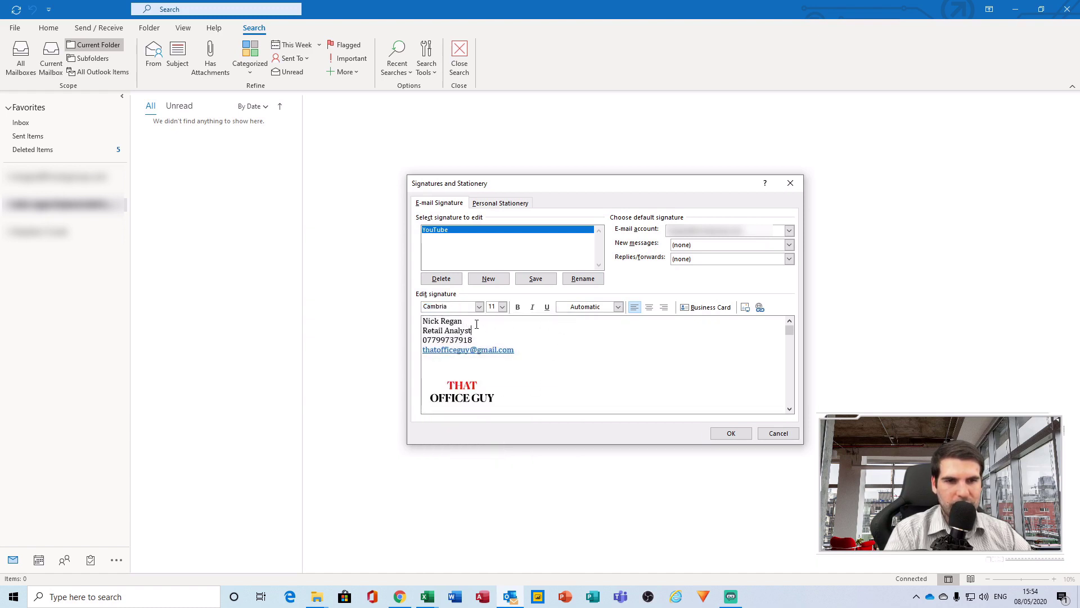
Set the contact text to size 14 and the name line to size 20
{"action": "left_click_drag", "start_coordinate": [525, 350], "coordinate": [403, 321]}
{"action": "left_click", "coordinate": [502, 307]}
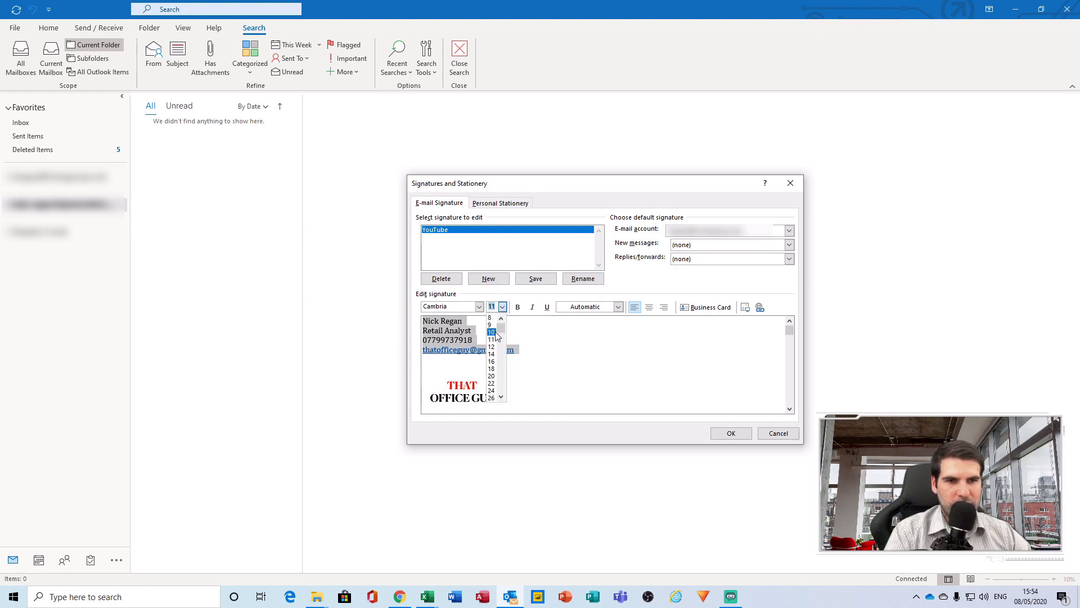
{"action": "left_click", "coordinate": [491, 354]}
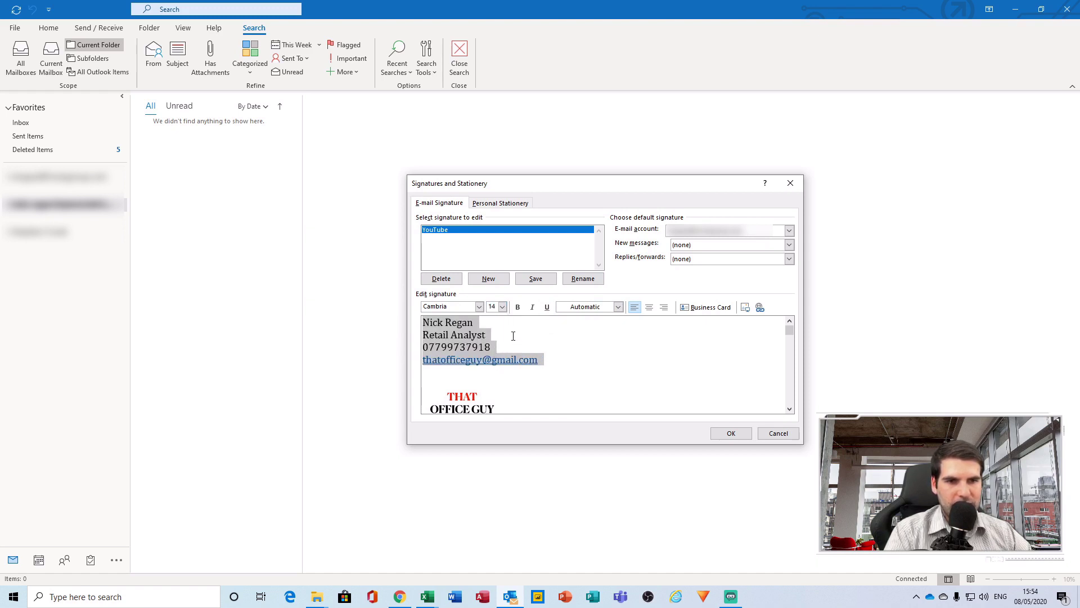
{"action": "left_click", "coordinate": [481, 330]}
{"action": "left_click_drag", "start_coordinate": [480, 324], "coordinate": [421, 324]}
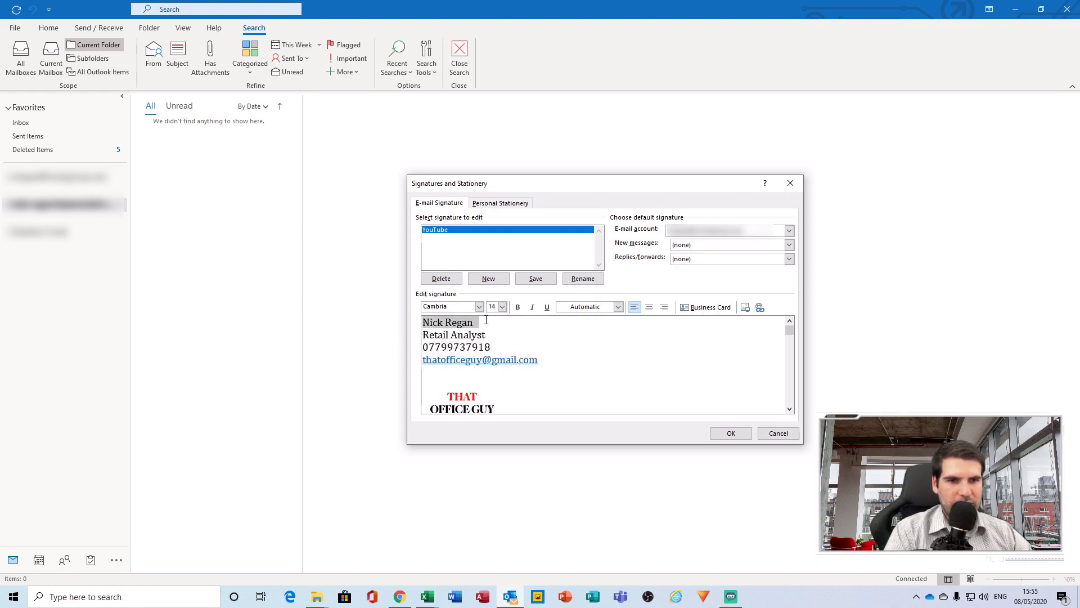
{"action": "left_click", "coordinate": [502, 307]}
{"action": "left_click", "coordinate": [496, 375]}
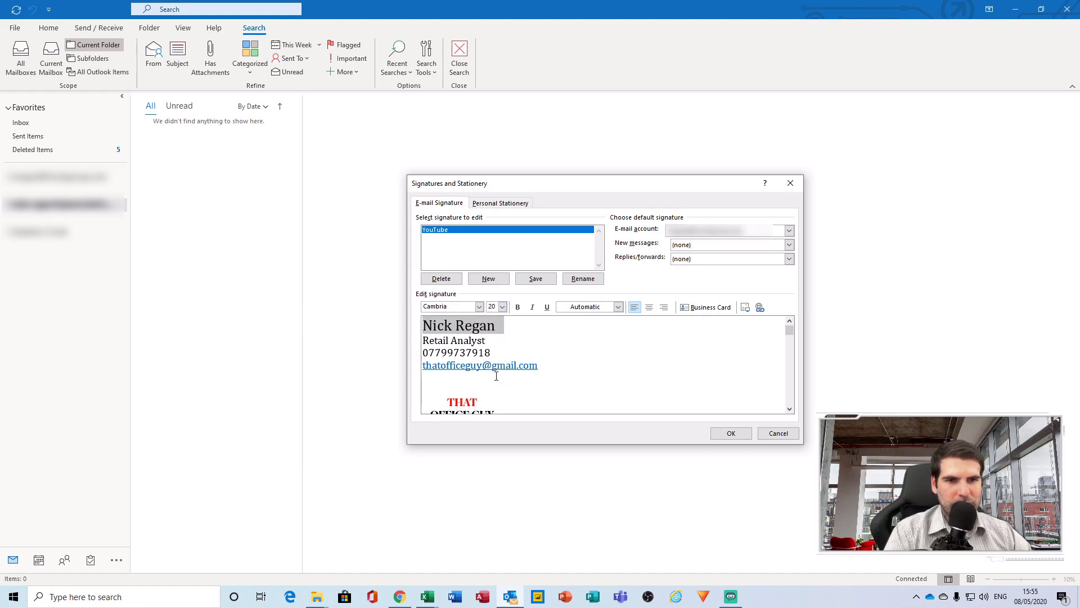
{"action": "left_click", "coordinate": [516, 326]}
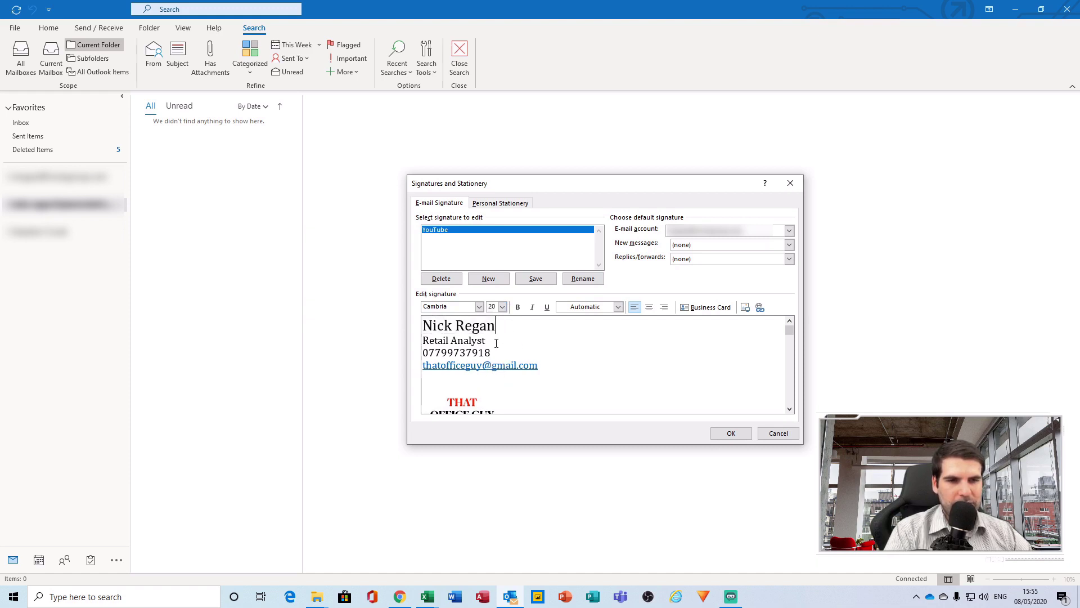
Add a blank line after the job title and make the name bold
{"action": "left_click", "coordinate": [494, 342]}
{"action": "key", "text": "Return"}
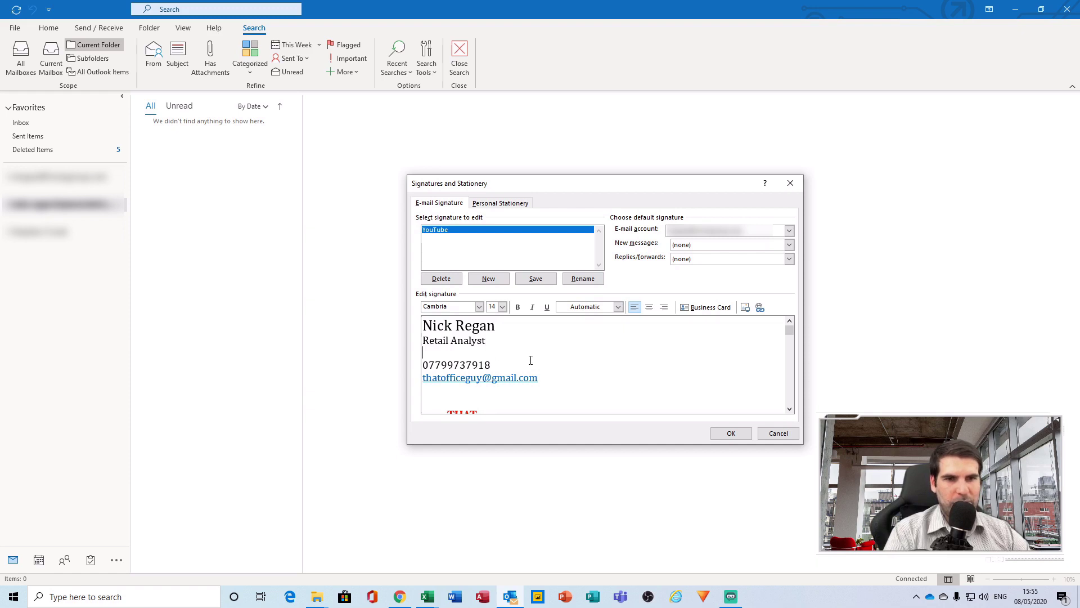
{"action": "left_click_drag", "start_coordinate": [505, 325], "coordinate": [425, 325]}
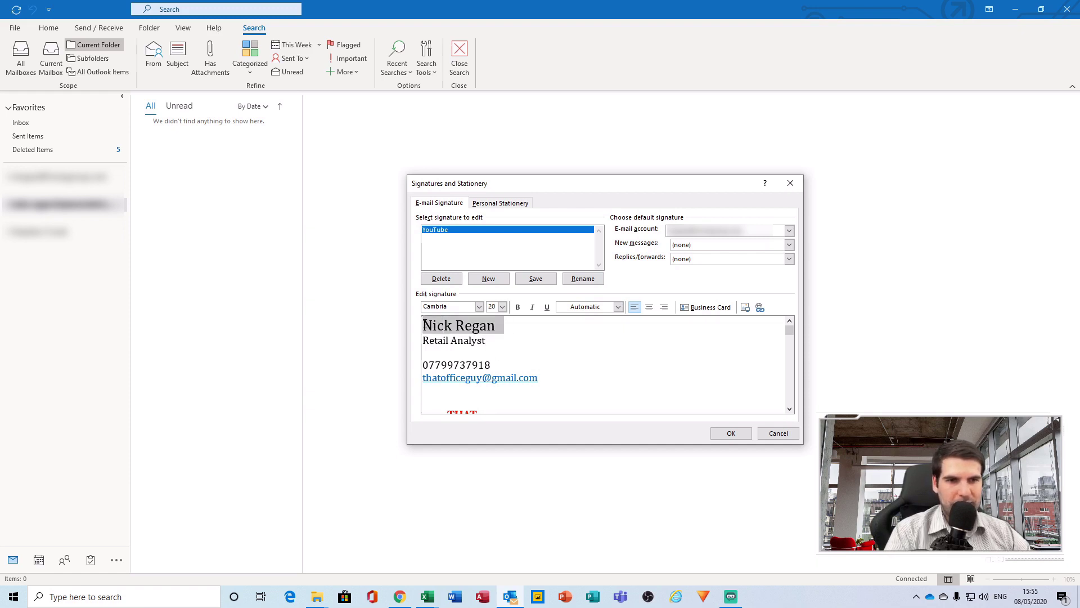
{"action": "left_click", "coordinate": [518, 306]}
{"action": "left_click", "coordinate": [526, 342]}
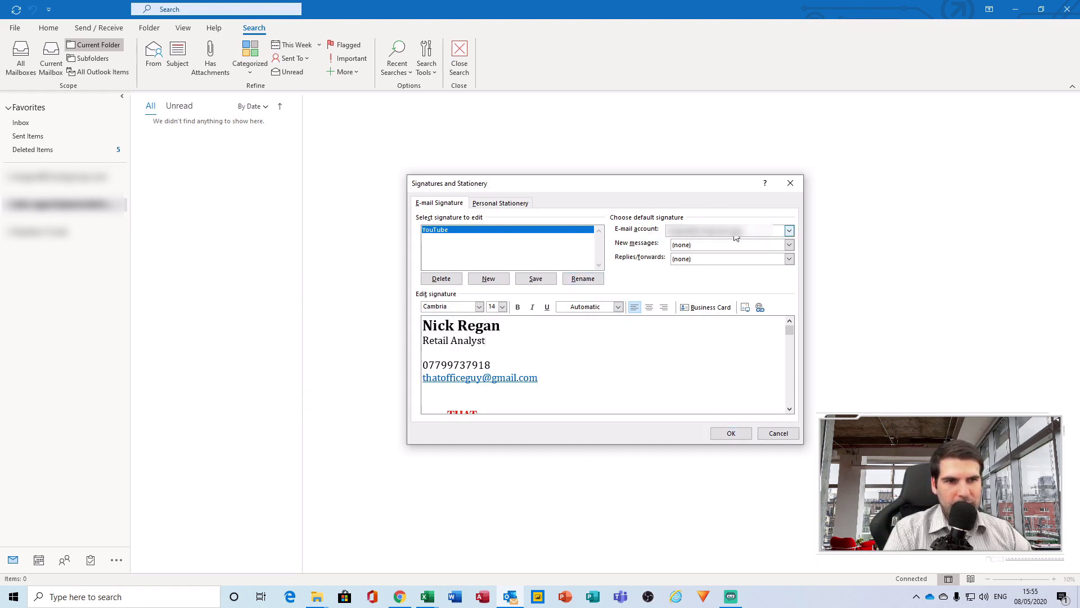
For the chosen account, set YouTube for new messages and replies/forwards, then save with OK
{"action": "left_click", "coordinate": [790, 230]}
{"action": "left_click", "coordinate": [726, 241]}
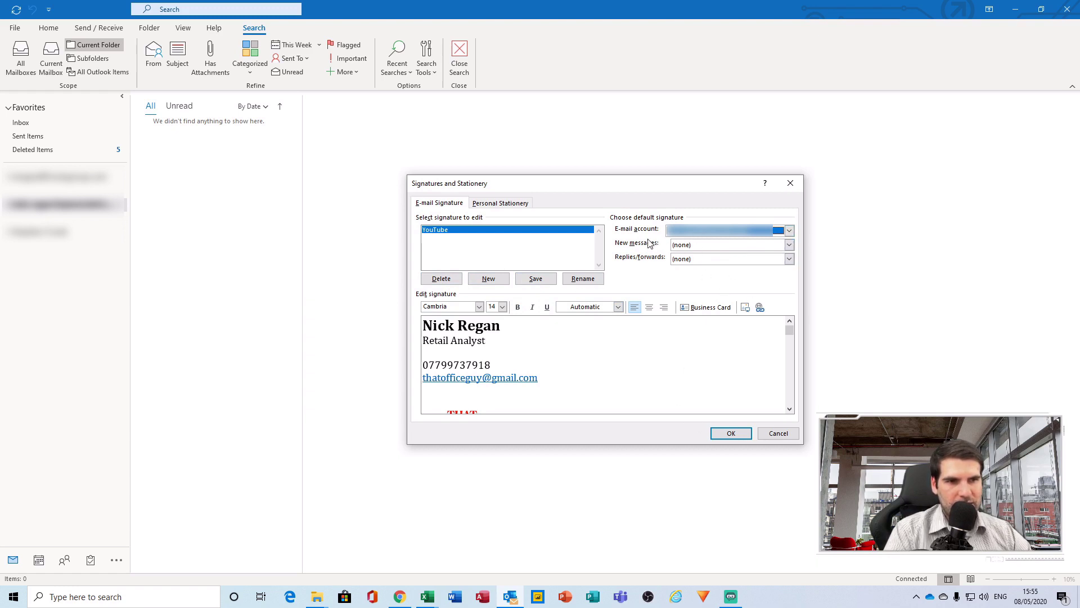
{"action": "left_click", "coordinate": [700, 246]}
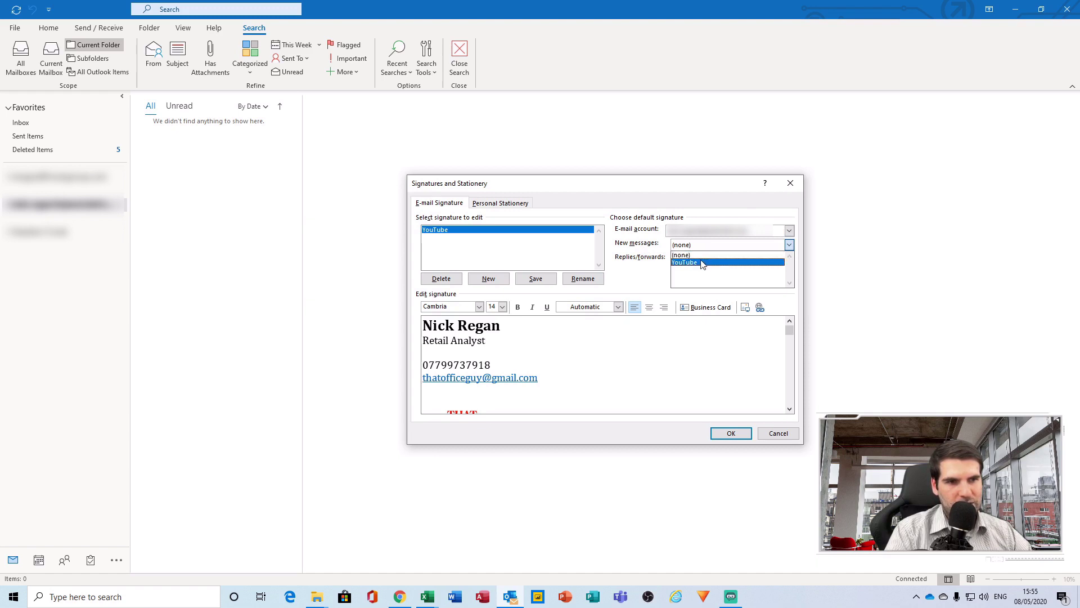
{"action": "left_click", "coordinate": [703, 263]}
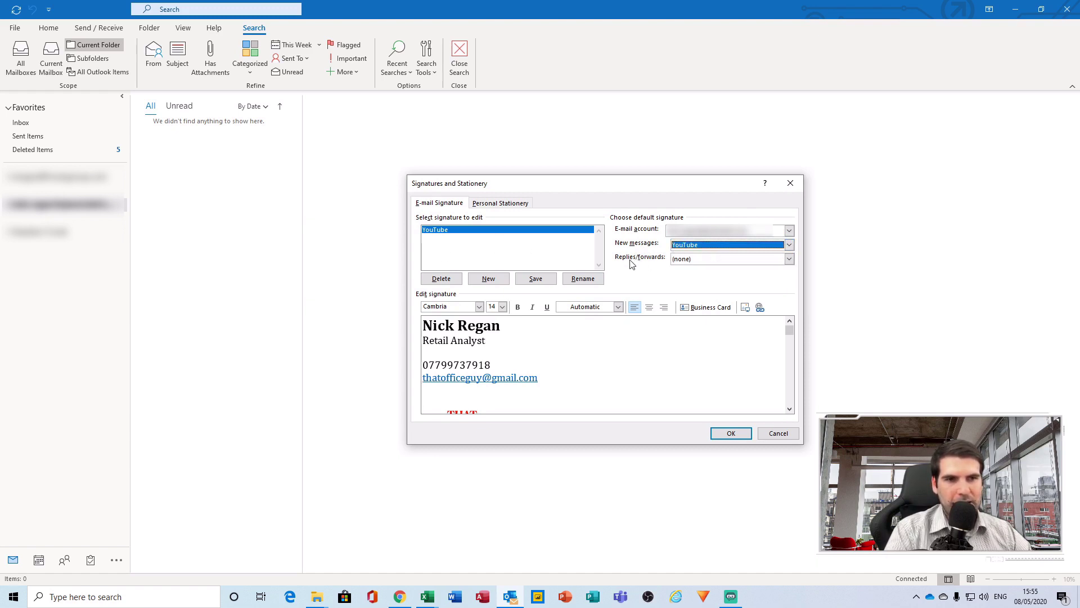
{"action": "left_click", "coordinate": [706, 263]}
{"action": "left_click", "coordinate": [675, 281]}
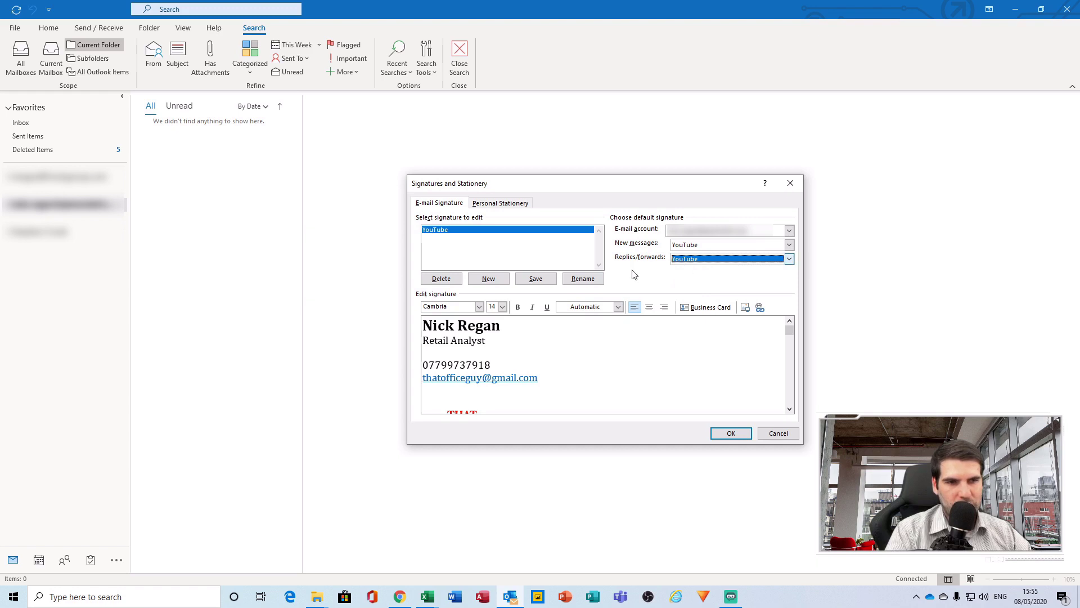
{"action": "left_click", "coordinate": [712, 433]}
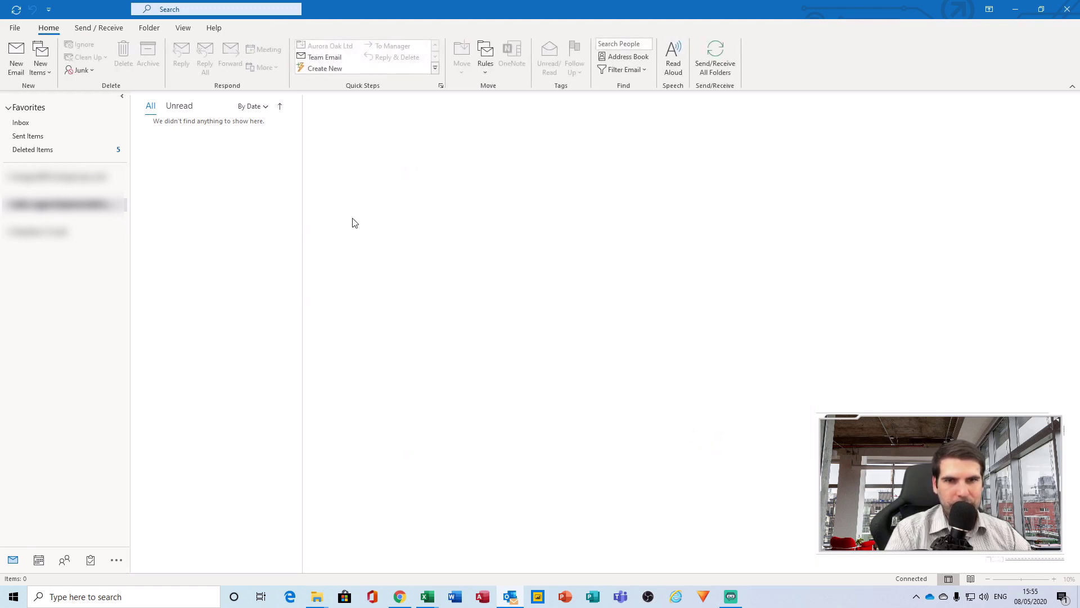
Open a new email to verify the YouTube signature appears, then close it unsent
{"action": "left_click", "coordinate": [16, 56]}
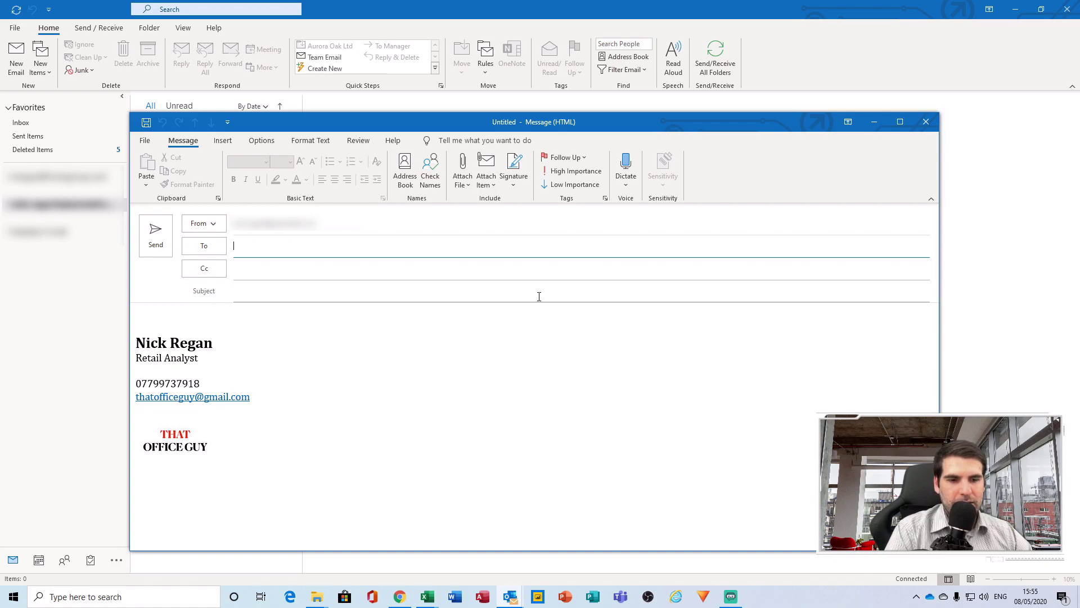
{"action": "left_click", "coordinate": [927, 122]}
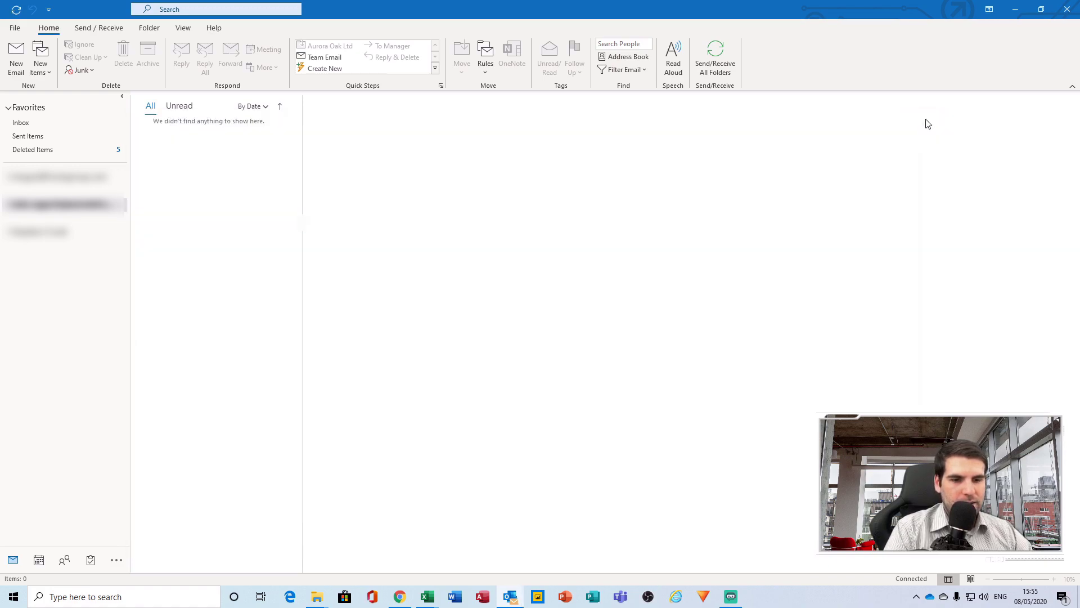